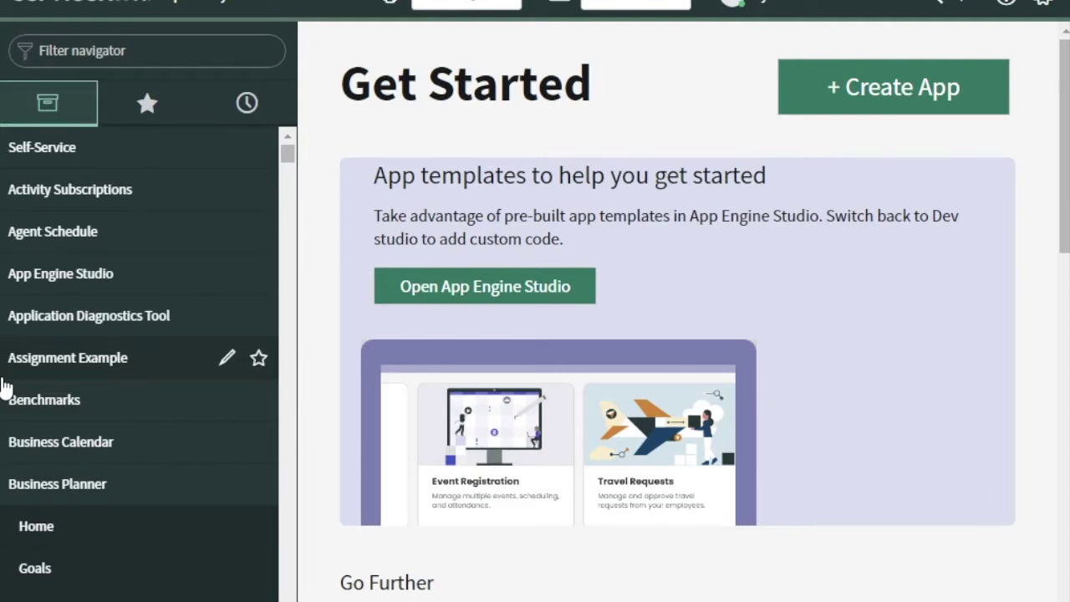
Step: Open the MID Server Downloads page by filtering the navigator for 'mid se'
left_click(100, 60)
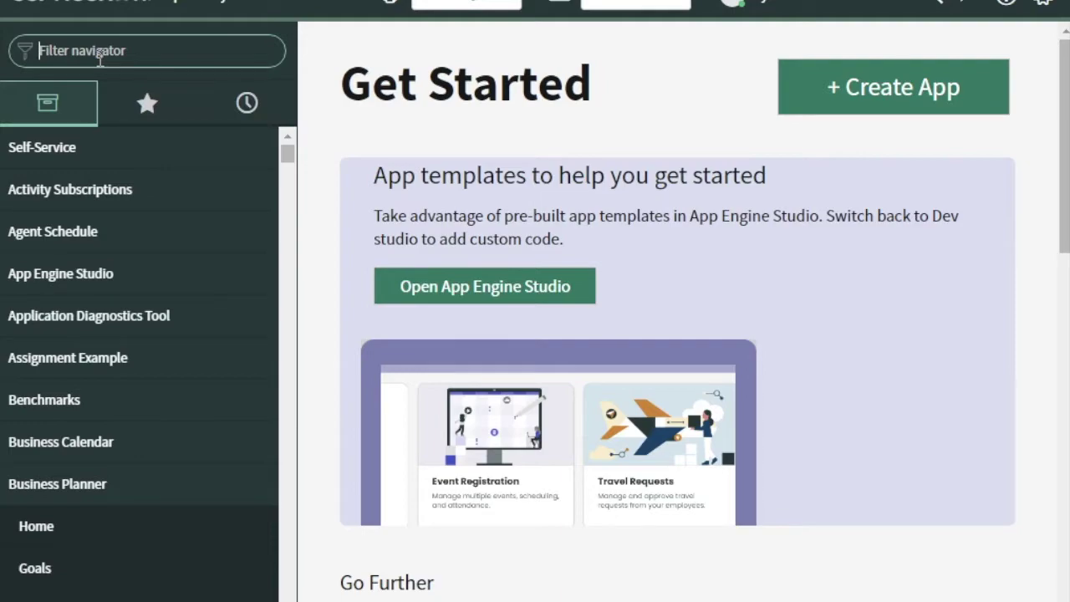
type("mid se")
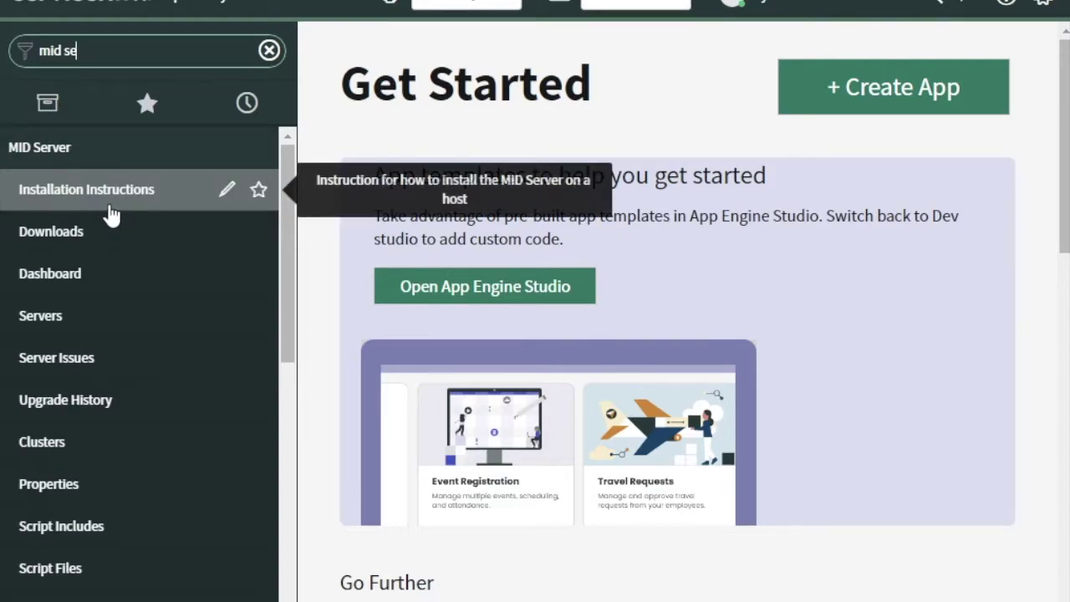
left_click(77, 233)
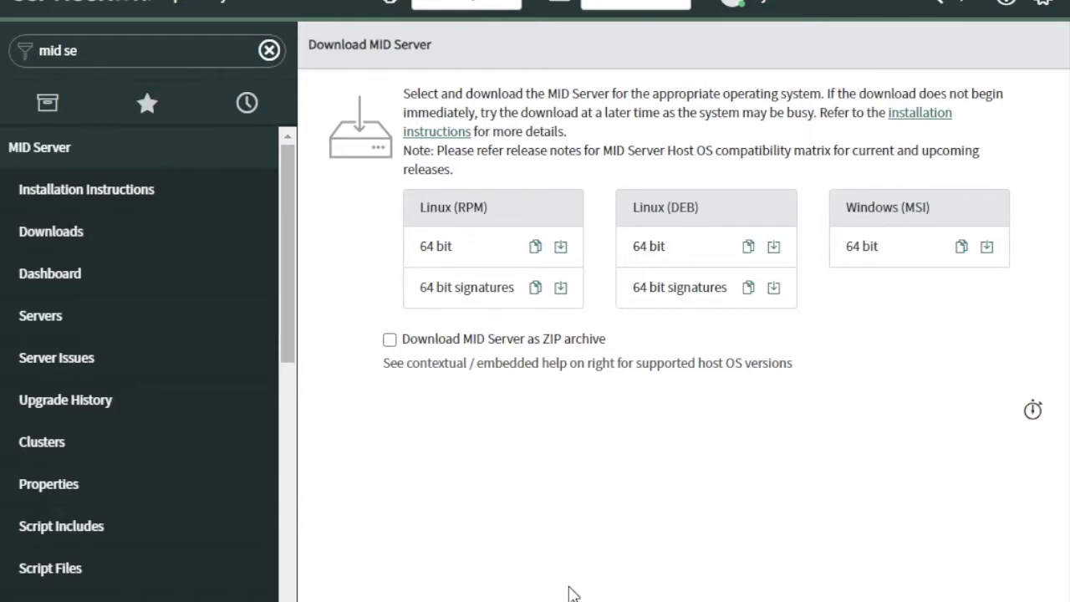
Step: Confirm the 332 MB Windows installer is in Downloads, then enter s_user.LIST in the navigator
left_click(493, 590)
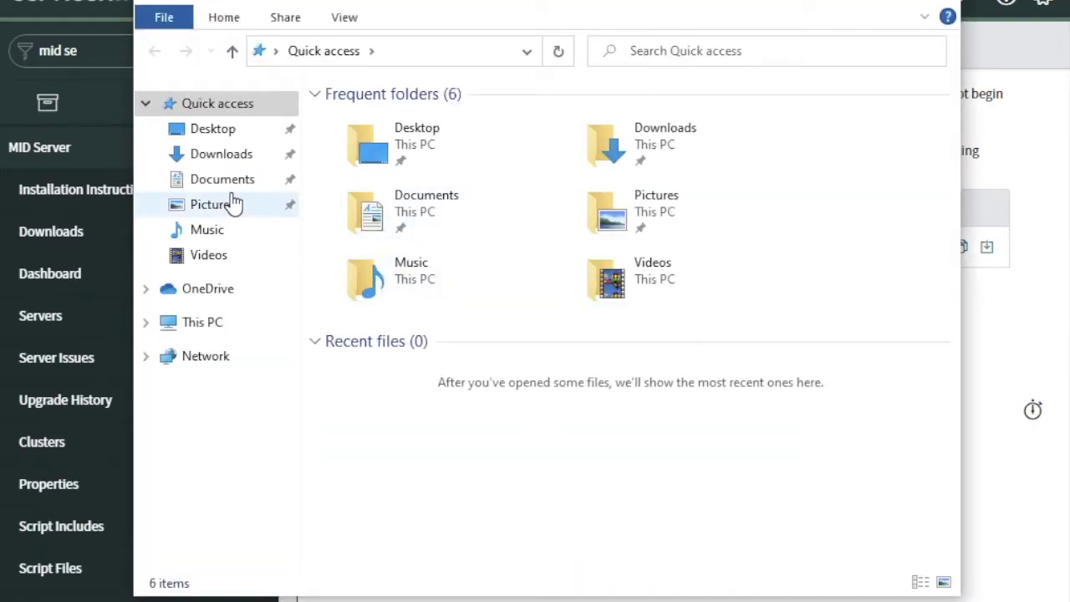
left_click(216, 156)
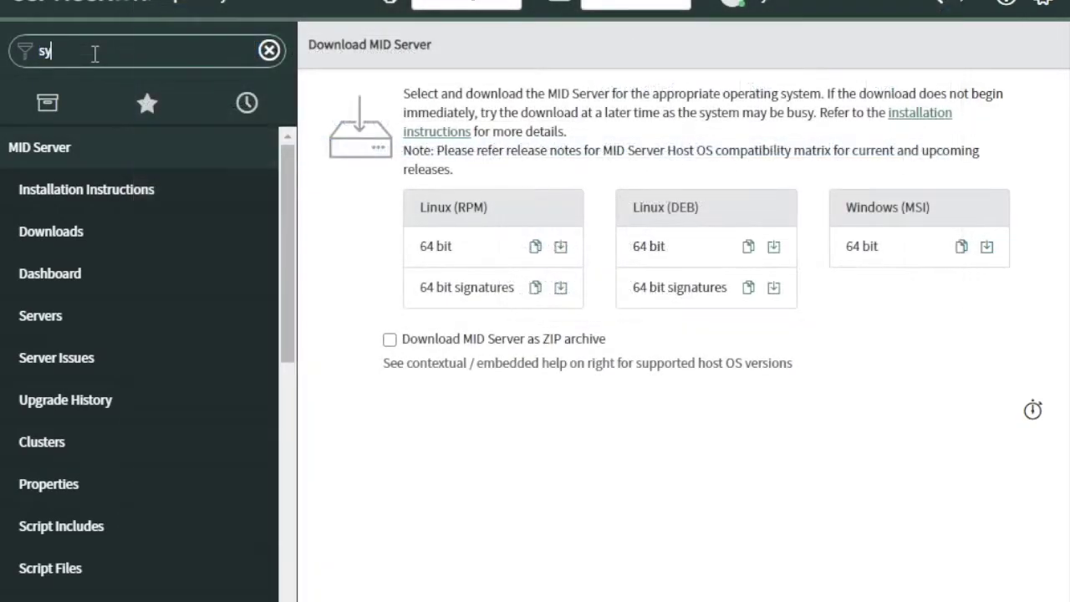
type("sys_user")
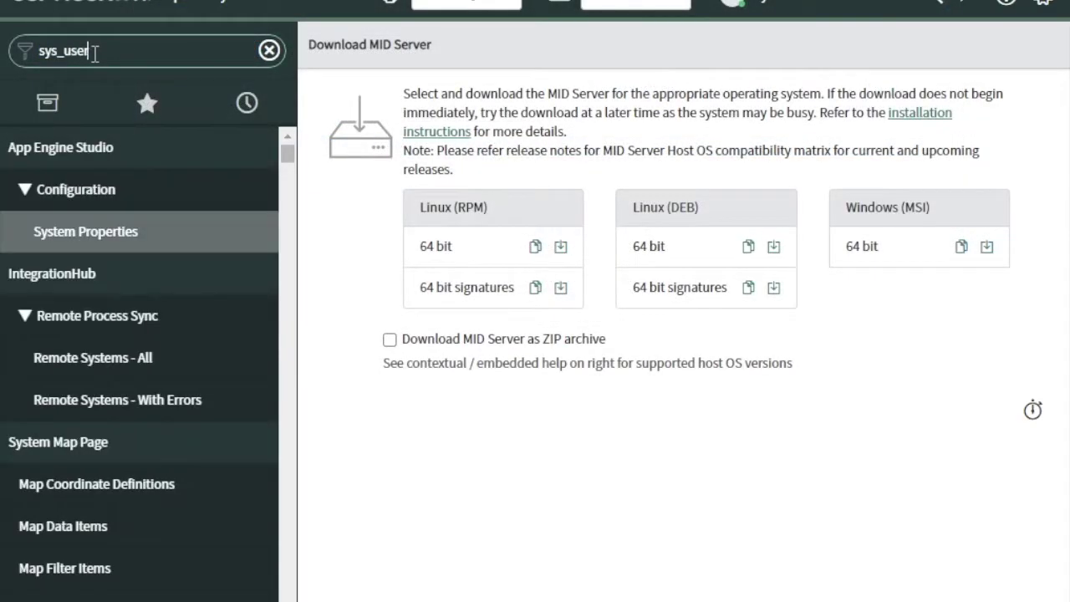
type(".LIST")
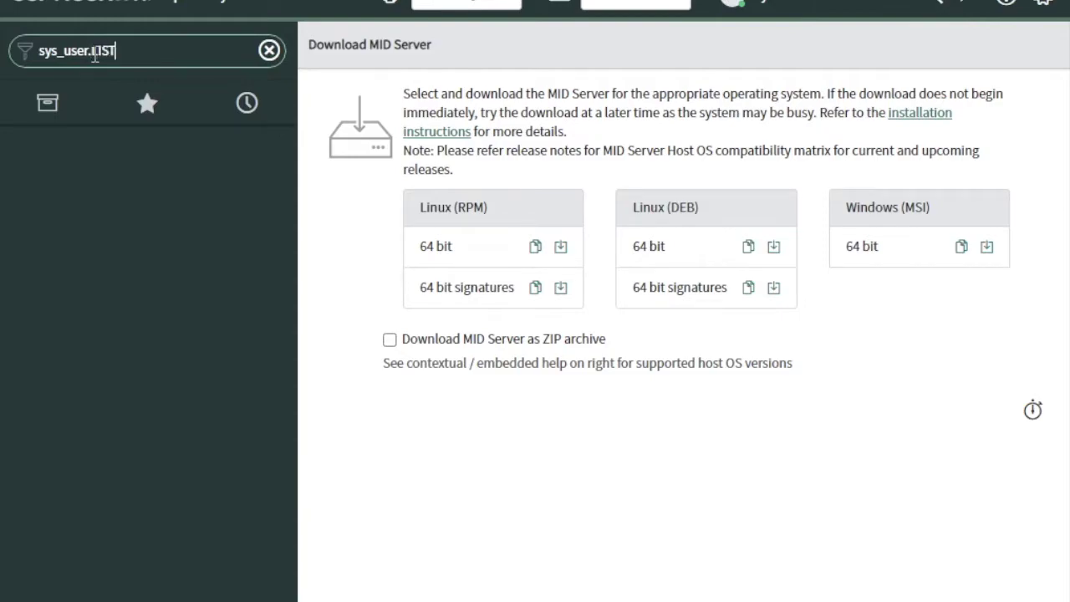
Step: Start a new user record with a user ID, first name Mid and last name Server
key("Return")
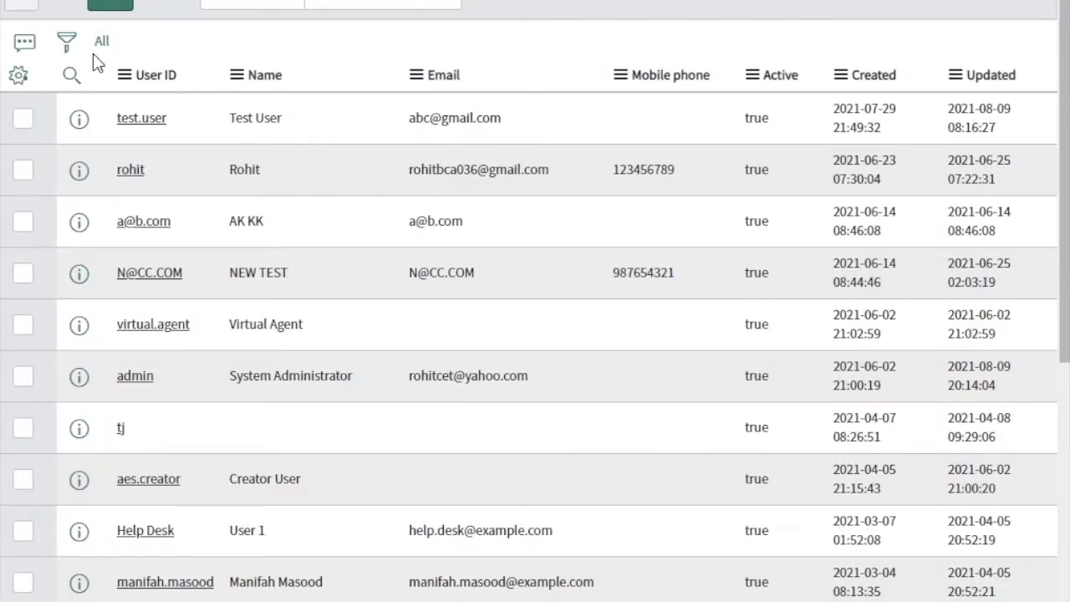
left_click(124, 1)
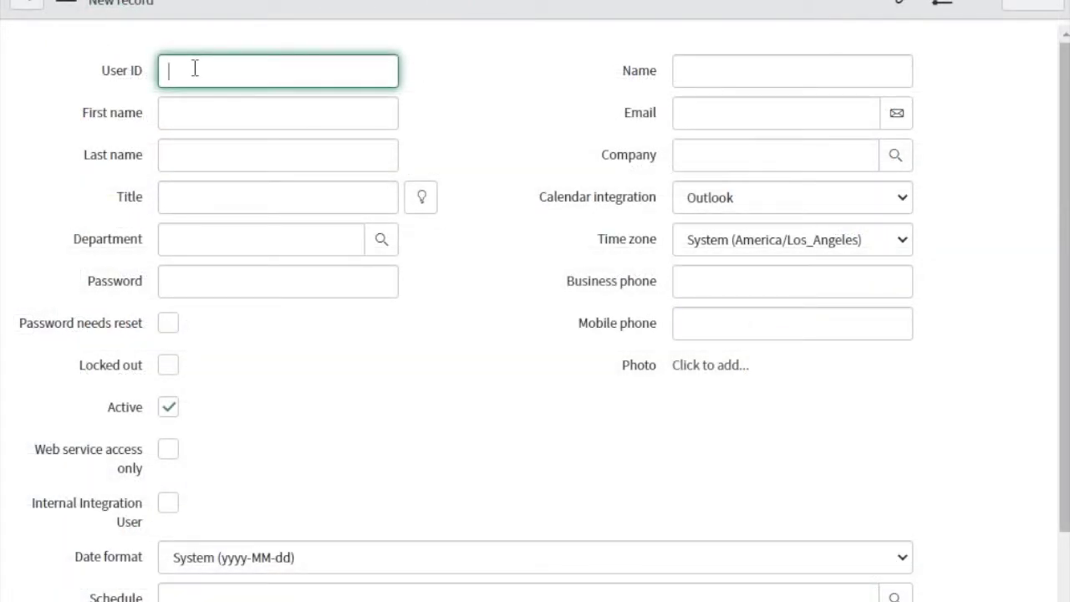
type("mid.user")
key("Tab")
type("Mid")
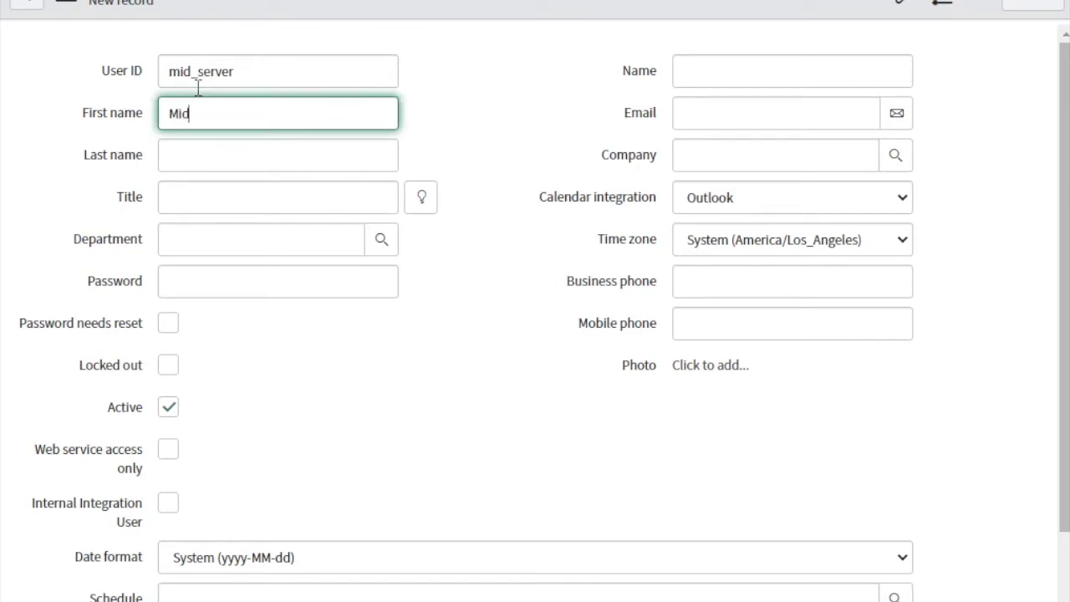
key("Tab")
type("Server")
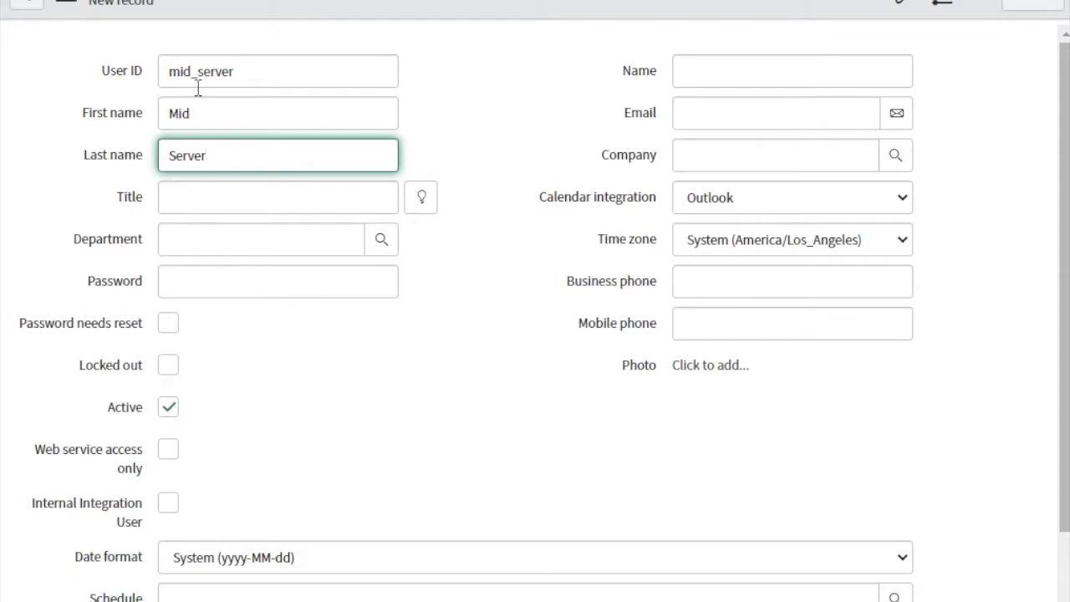
Step: Paste in the user's password, verify it, and save the Mid Server user
right_click(378, 10)
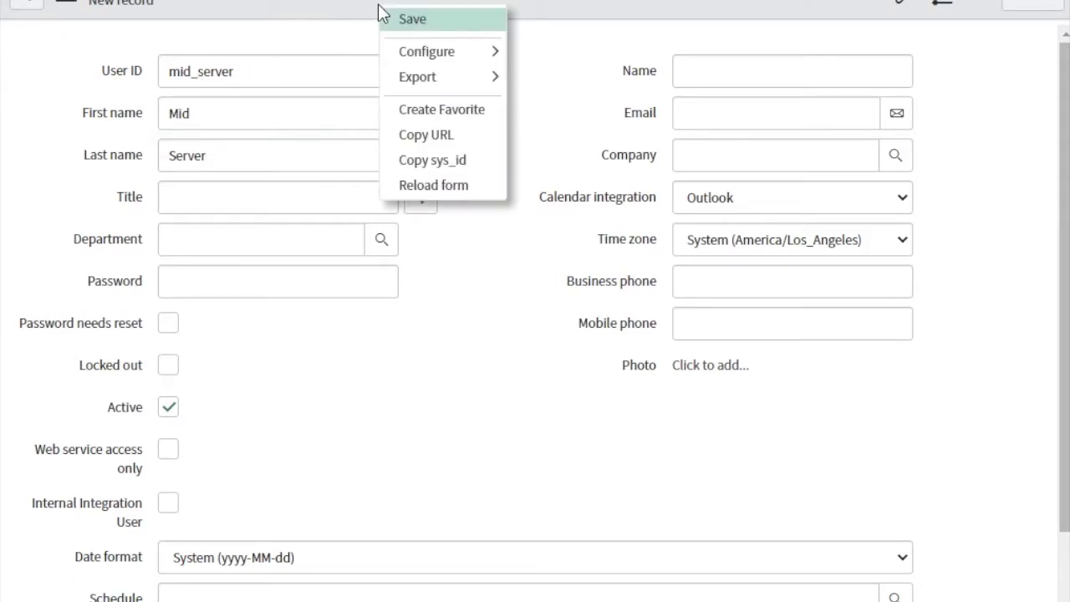
left_click(263, 158)
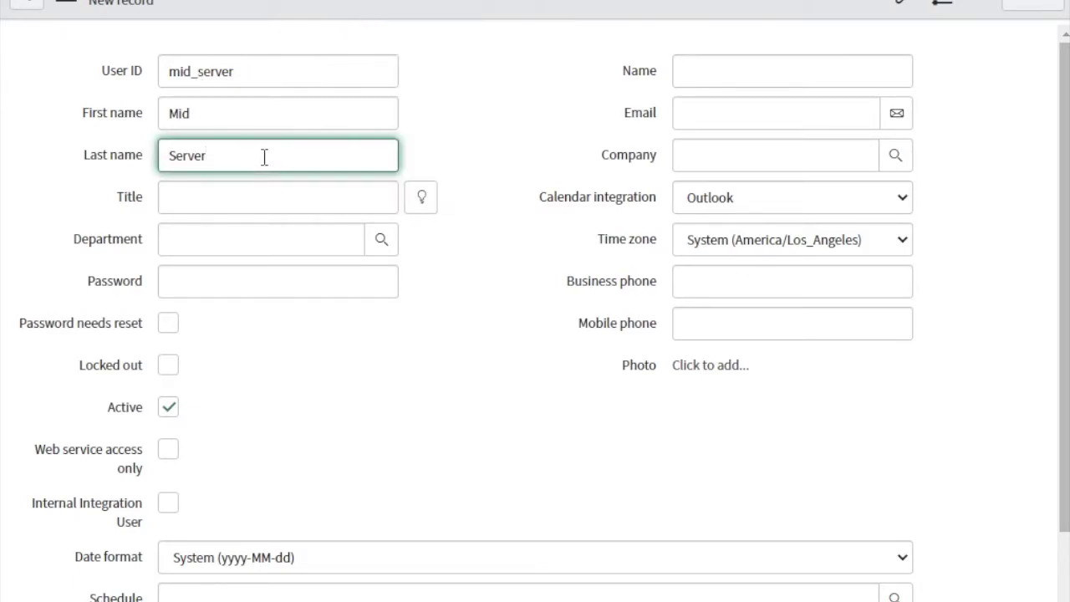
key("Tab")
key("Tab")
key("Tab")
key("Tab")
key("Tab")
key("ctrl+v")
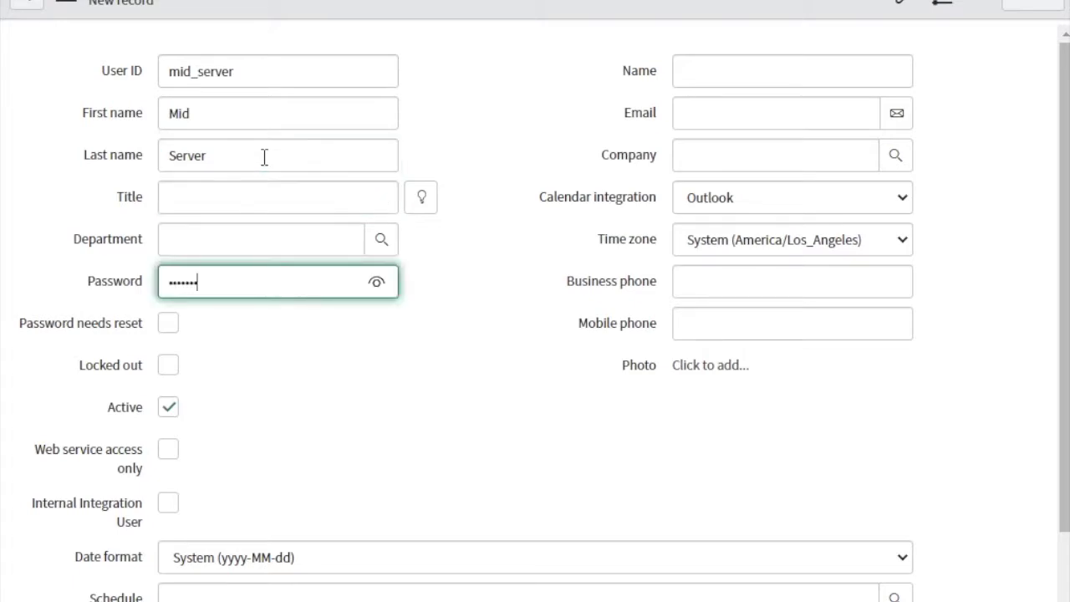
left_click(378, 283)
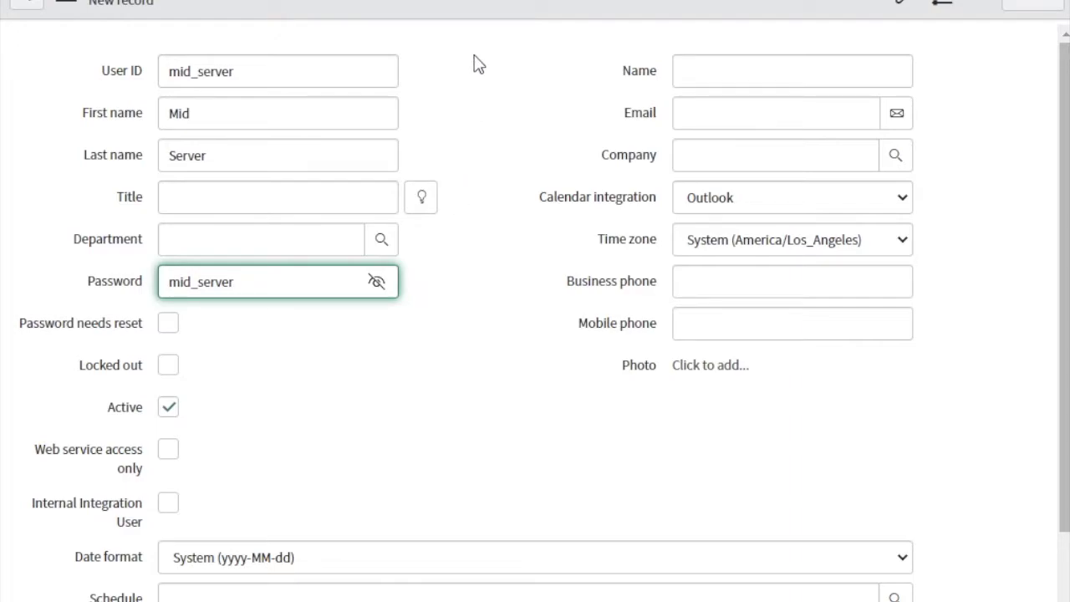
right_click(491, 2)
left_click(506, 6)
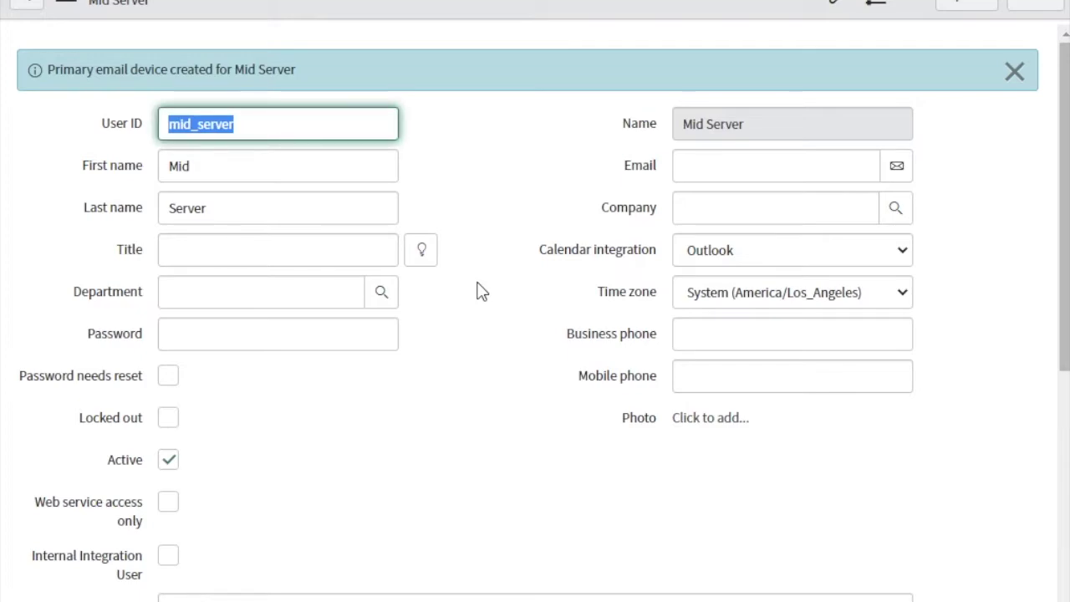
Step: Add the mid_server role through the Roles Edit list, save, and dismiss the messages
left_click(489, 350)
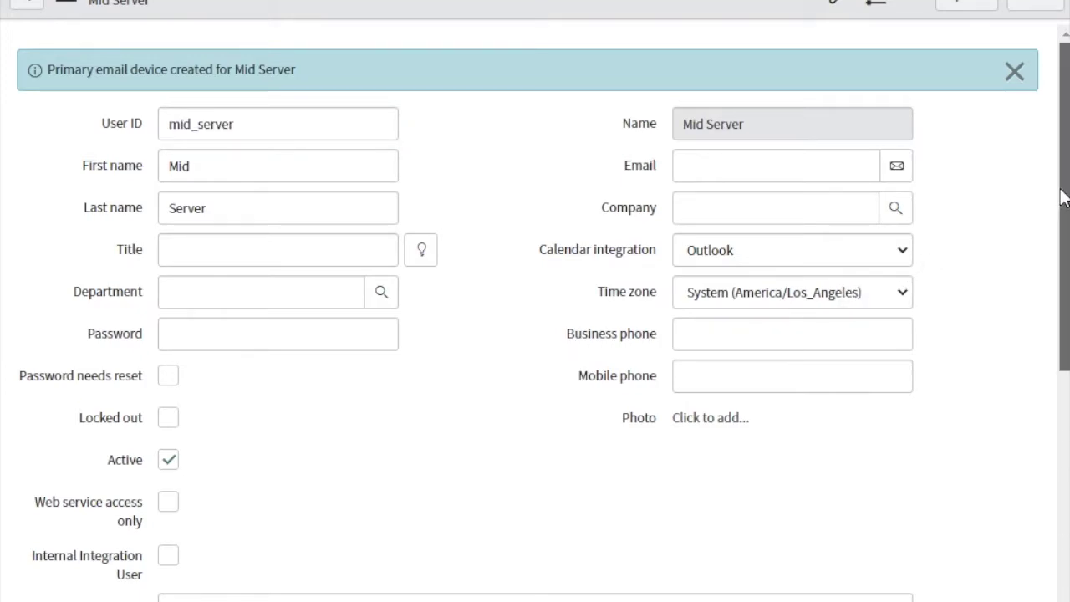
scroll(1059, 196, "down", 1)
scroll(1058, 251, "down", 5)
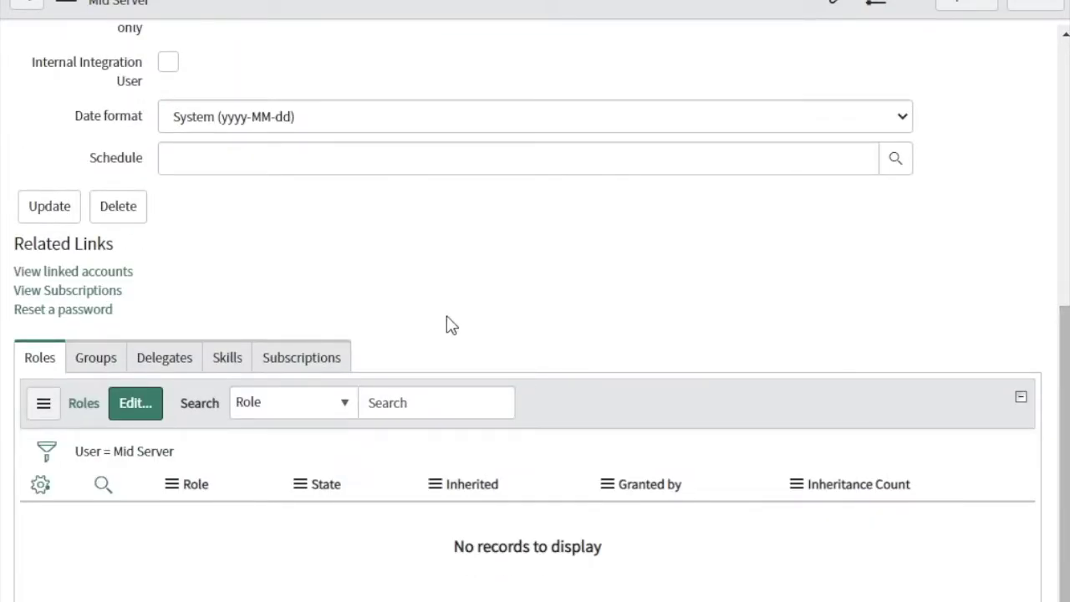
left_click(136, 418)
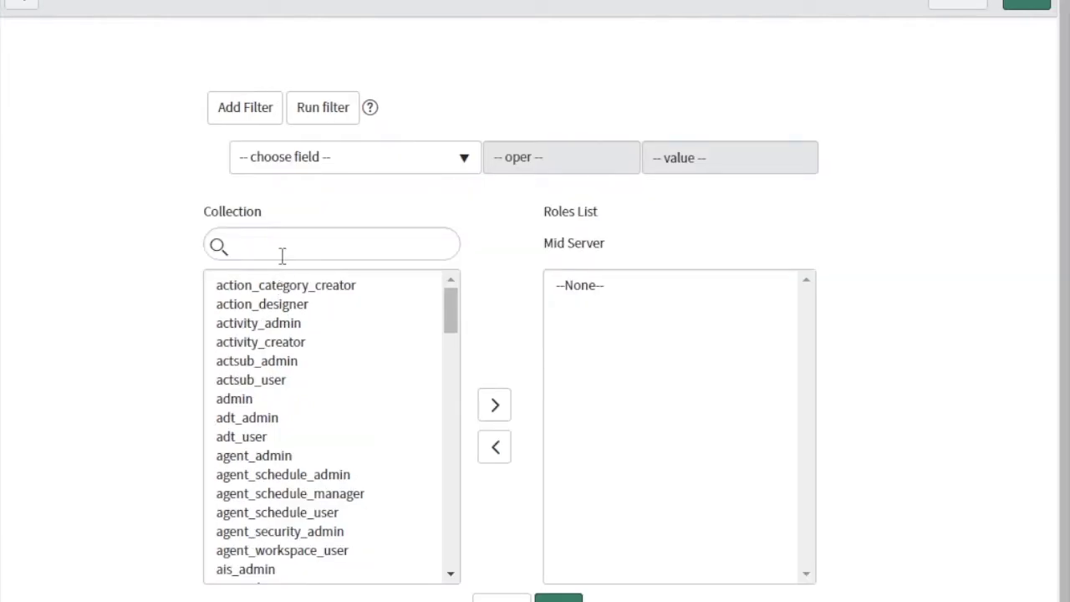
left_click(282, 254)
type("mid_ser")
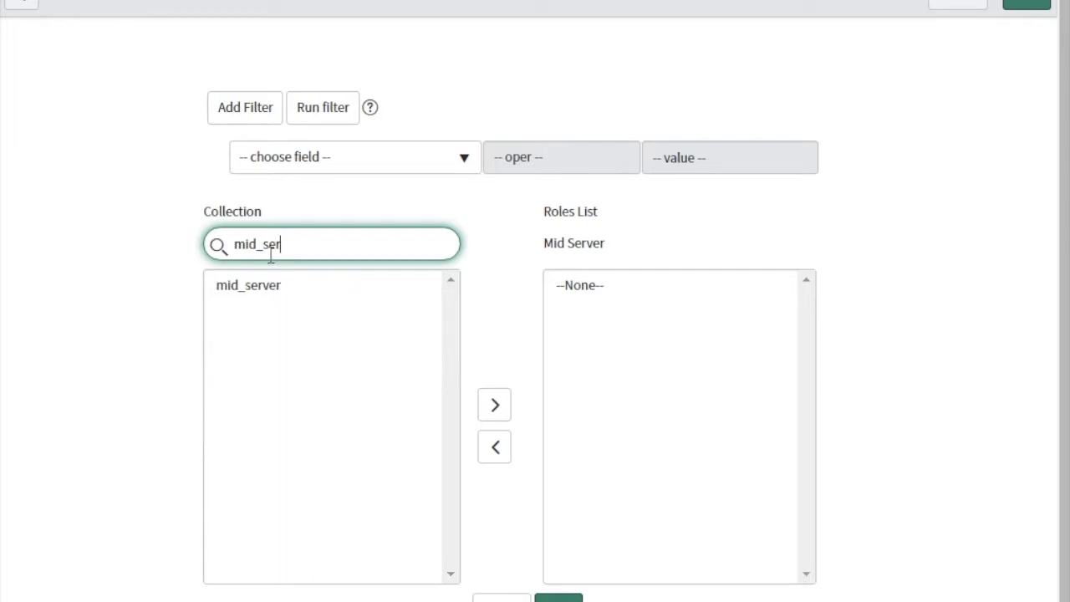
left_click(263, 288)
double_click(263, 288)
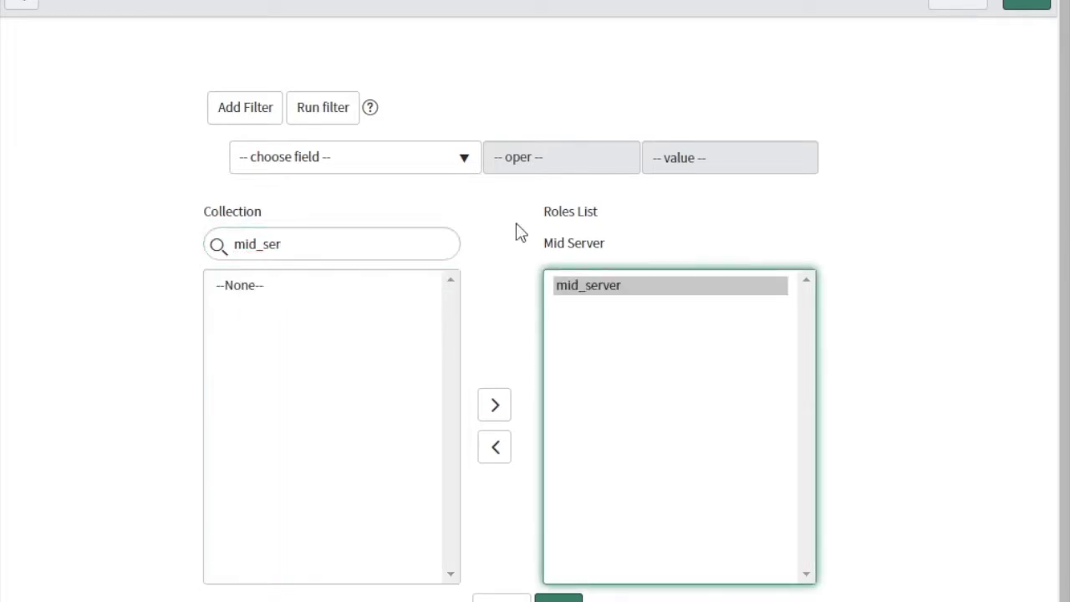
left_click(1018, 6)
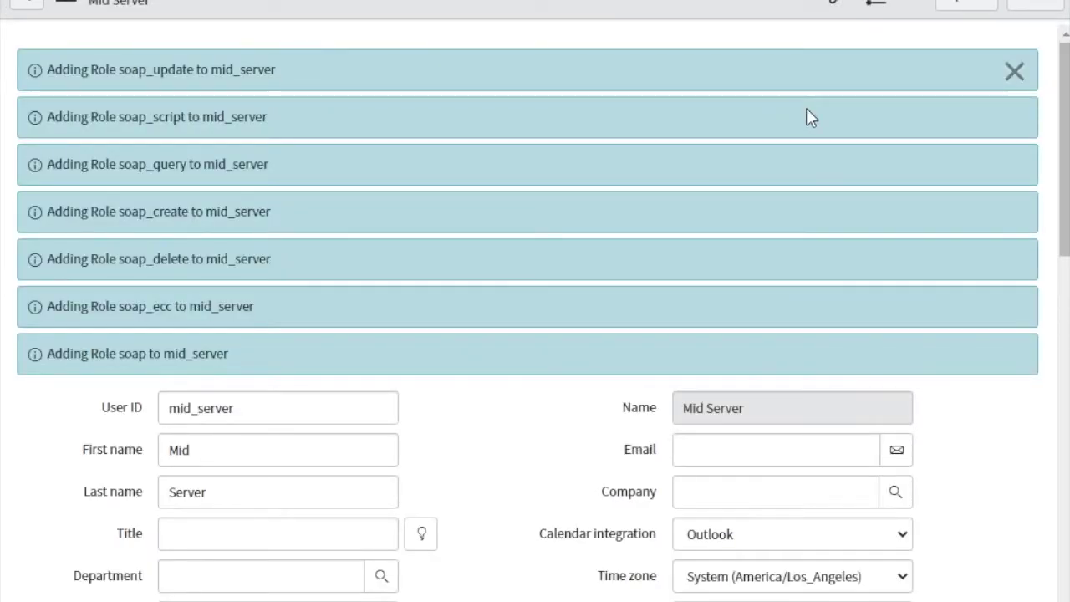
left_click(1013, 74)
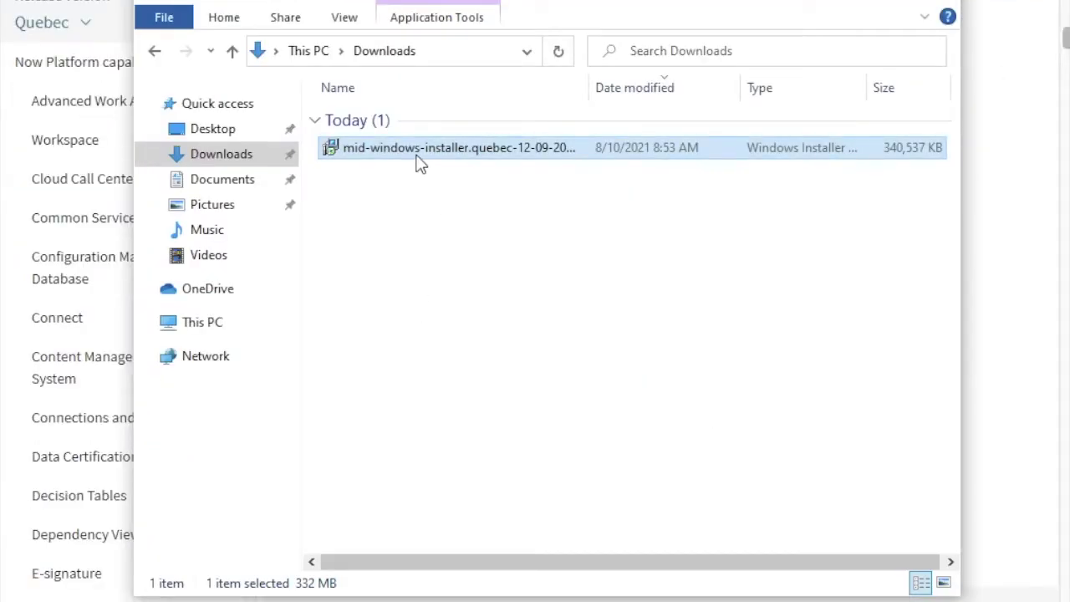
Step: Copy the MID Server installer and create a new folder 'Mid Server' on Local Disk (C:)
mouse_move(422, 151)
right_click(422, 149)
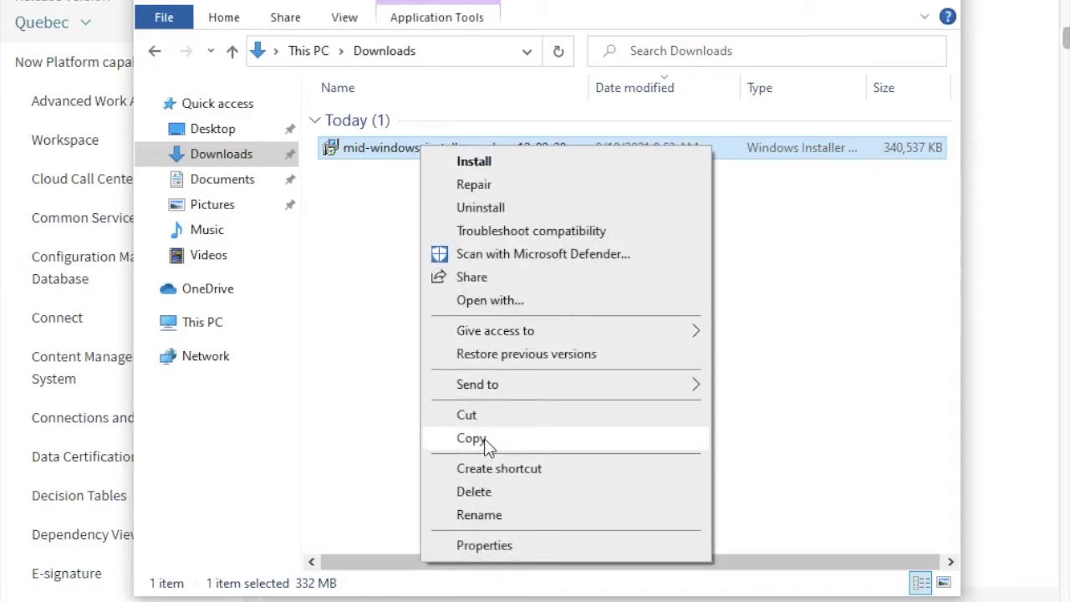
left_click(470, 439)
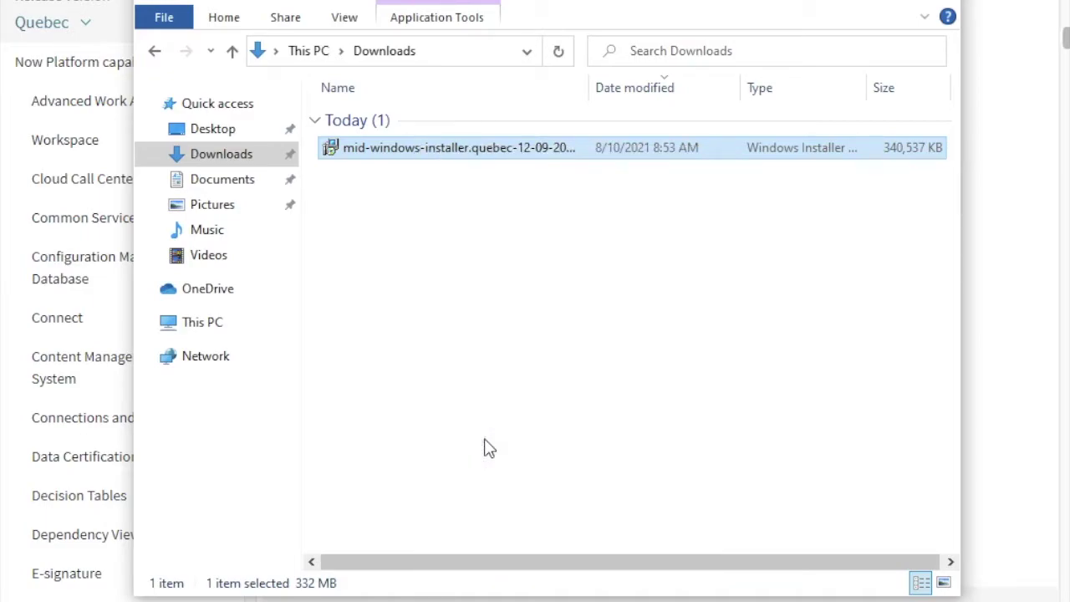
left_click(223, 331)
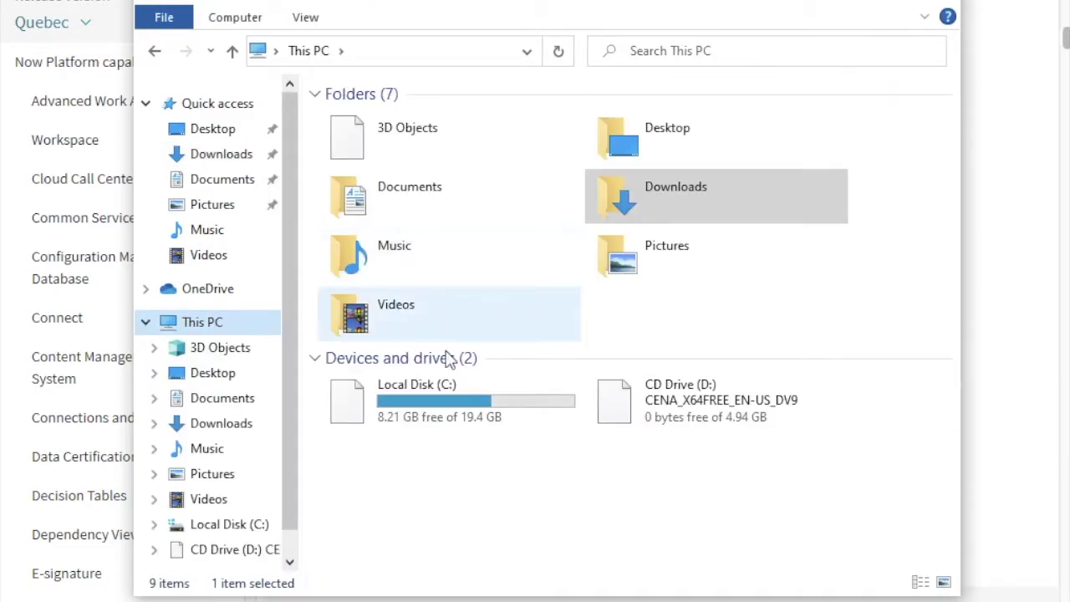
double_click(450, 404)
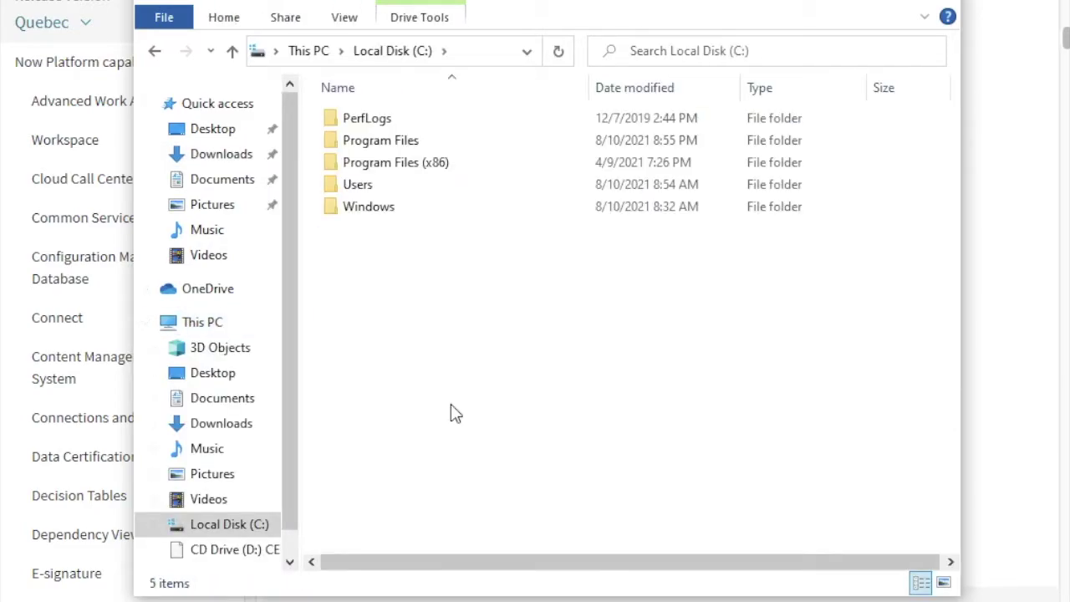
right_click(393, 284)
mouse_move(459, 485)
left_click(674, 488)
type("Mid ")
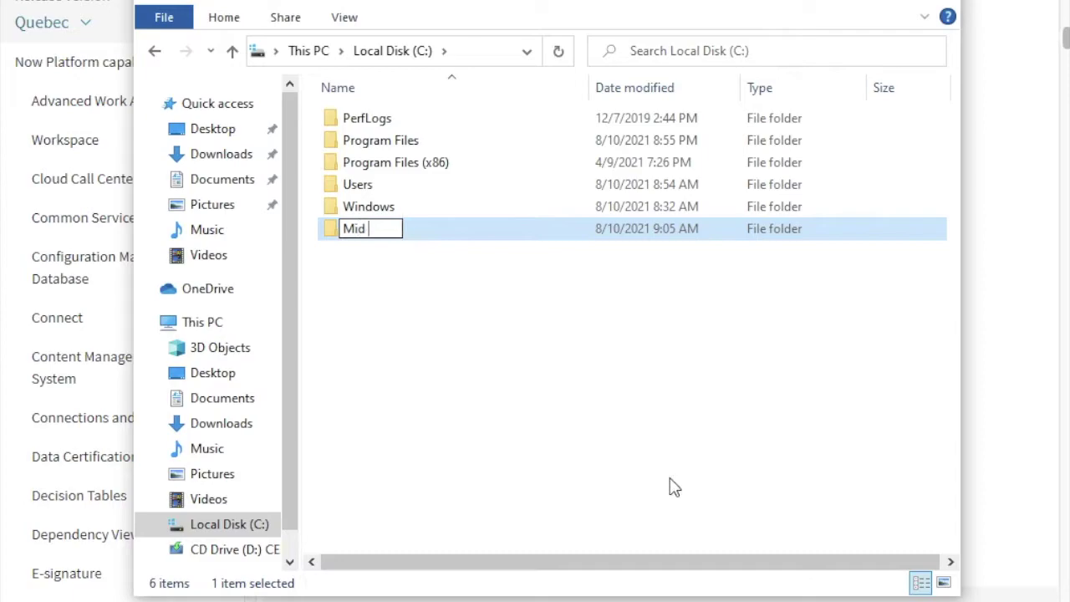
type("Server")
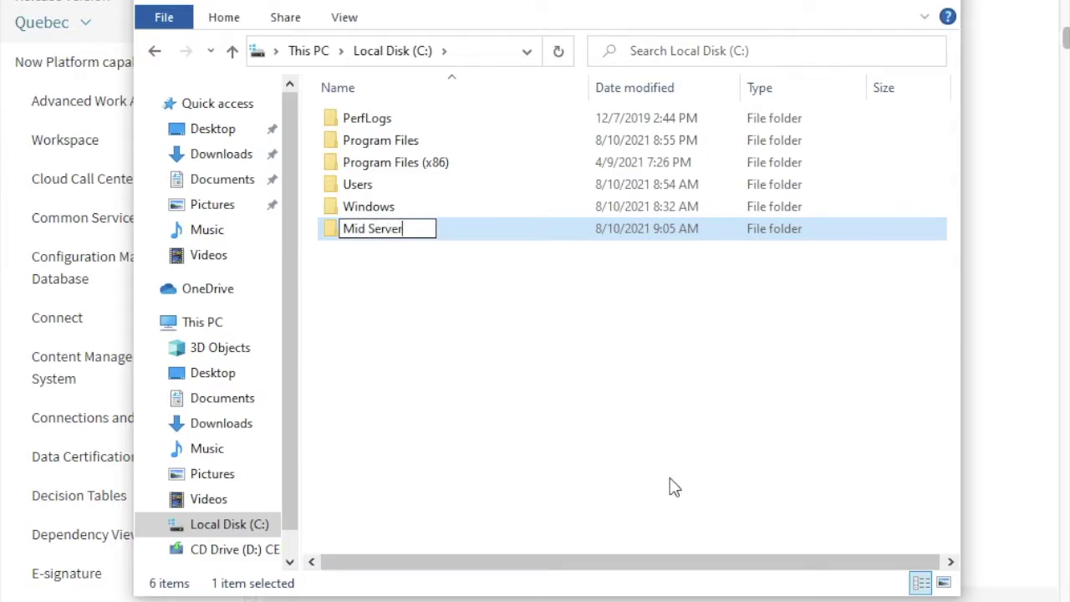
key("Return")
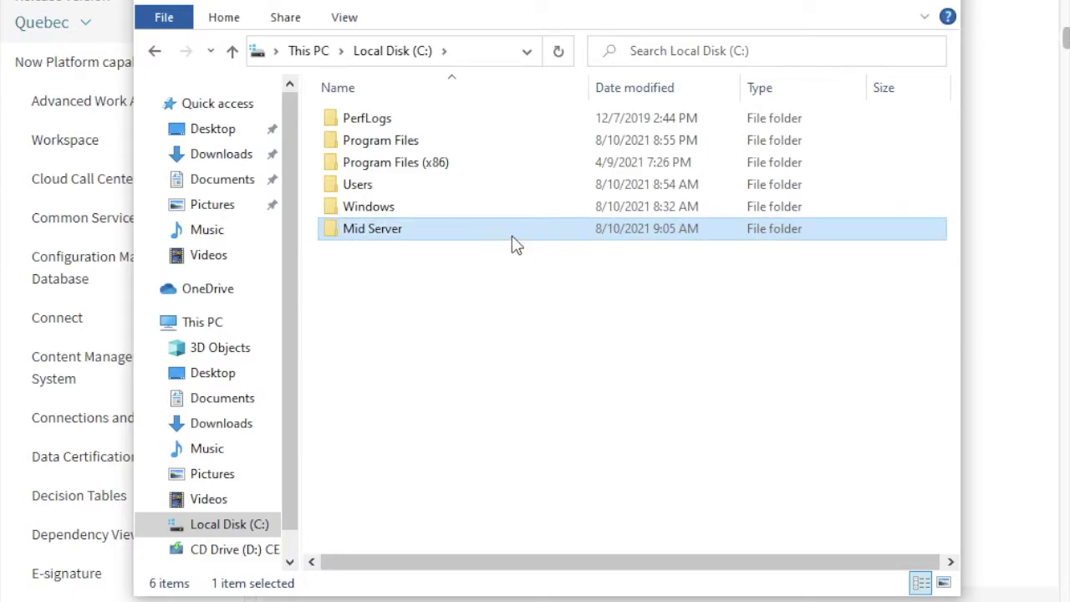
Step: Paste the installer into the Mid Server folder and select it
double_click(515, 244)
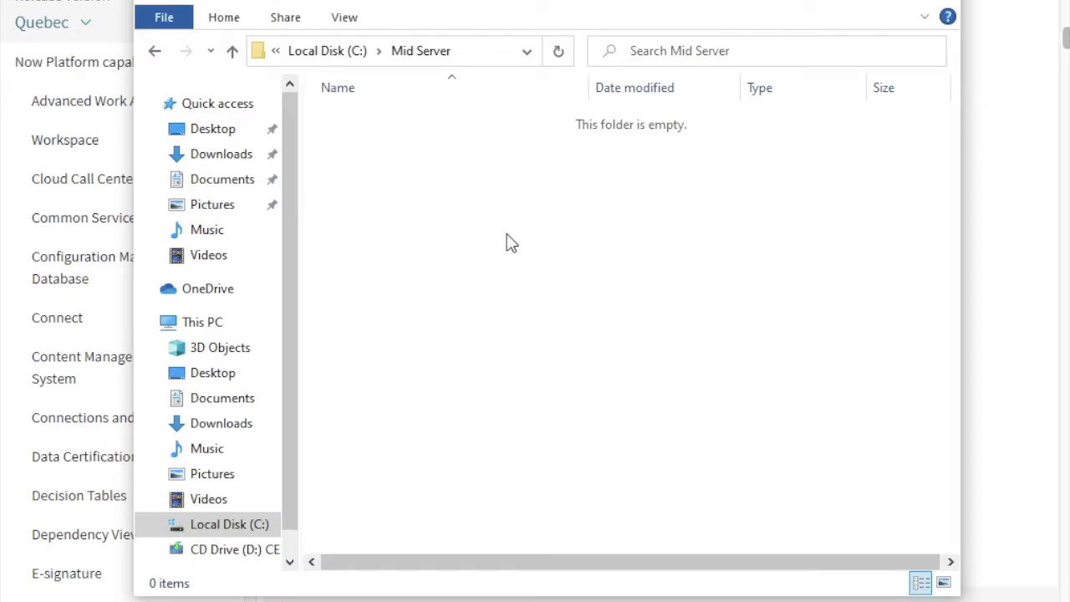
key("ctrl+v")
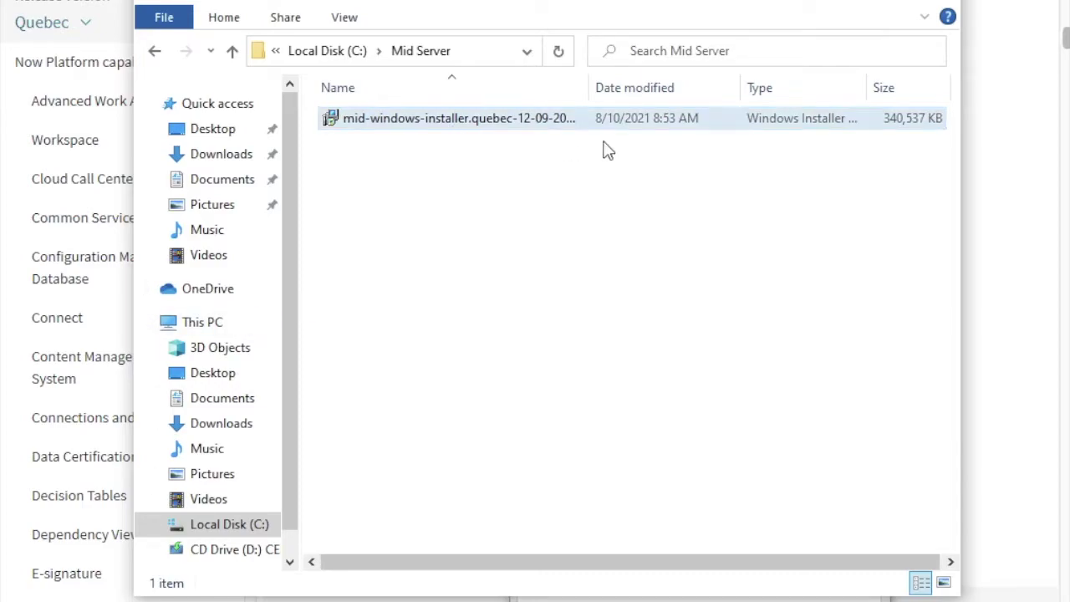
mouse_move(504, 132)
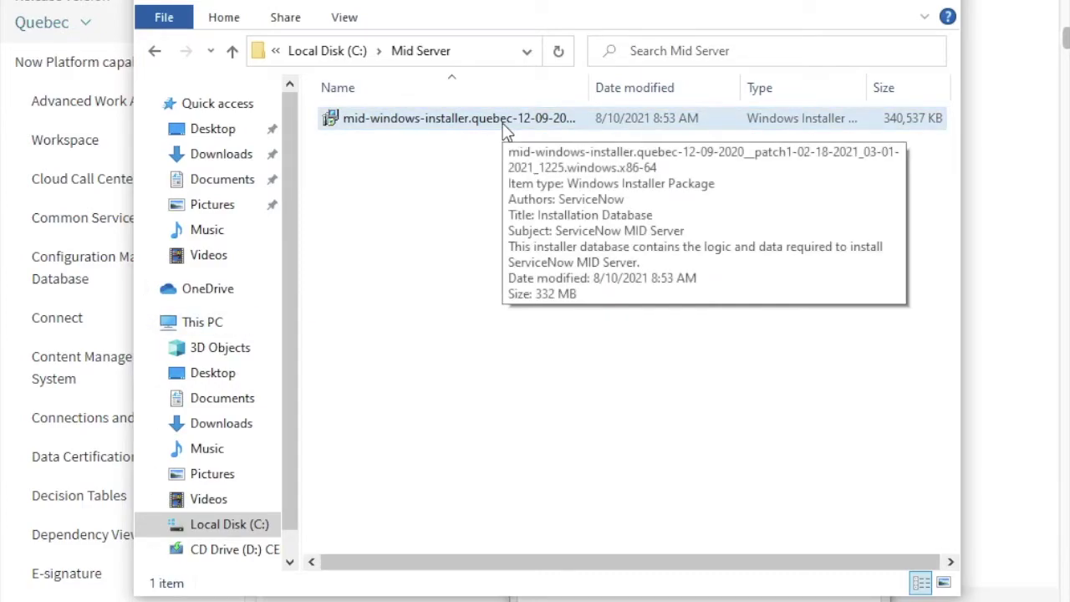
left_click(505, 132)
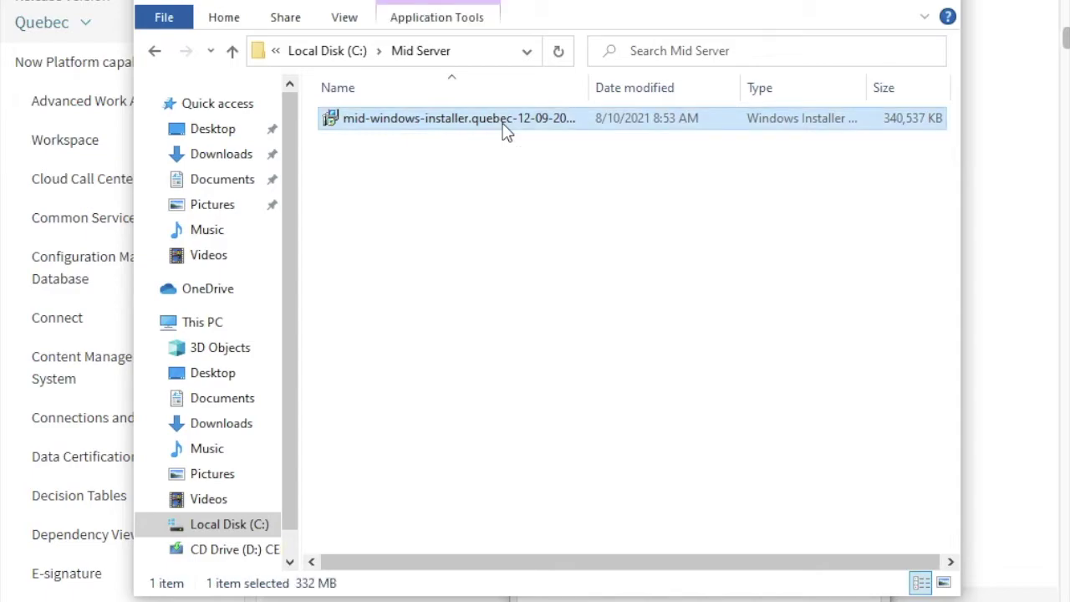
Step: Try launching the installer and close it after the elevated-privileges warning
double_click(505, 133)
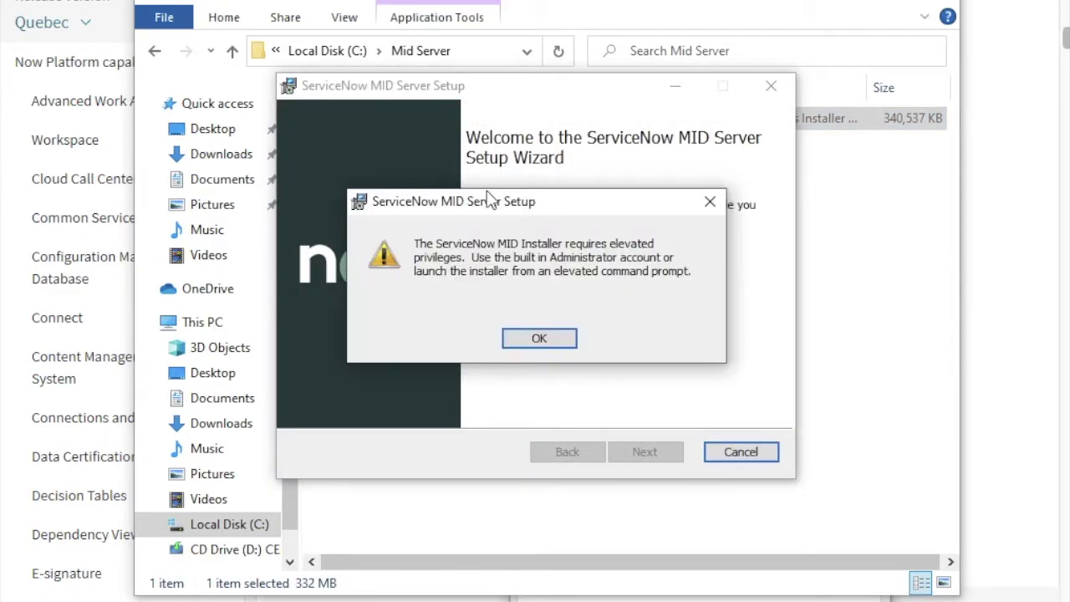
left_click(564, 341)
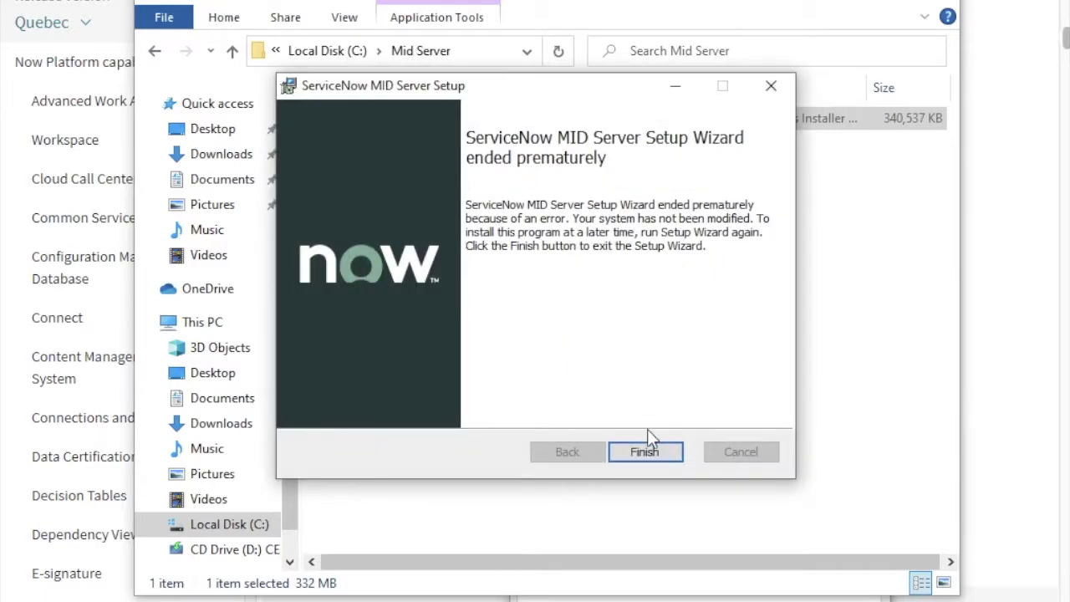
left_click(651, 451)
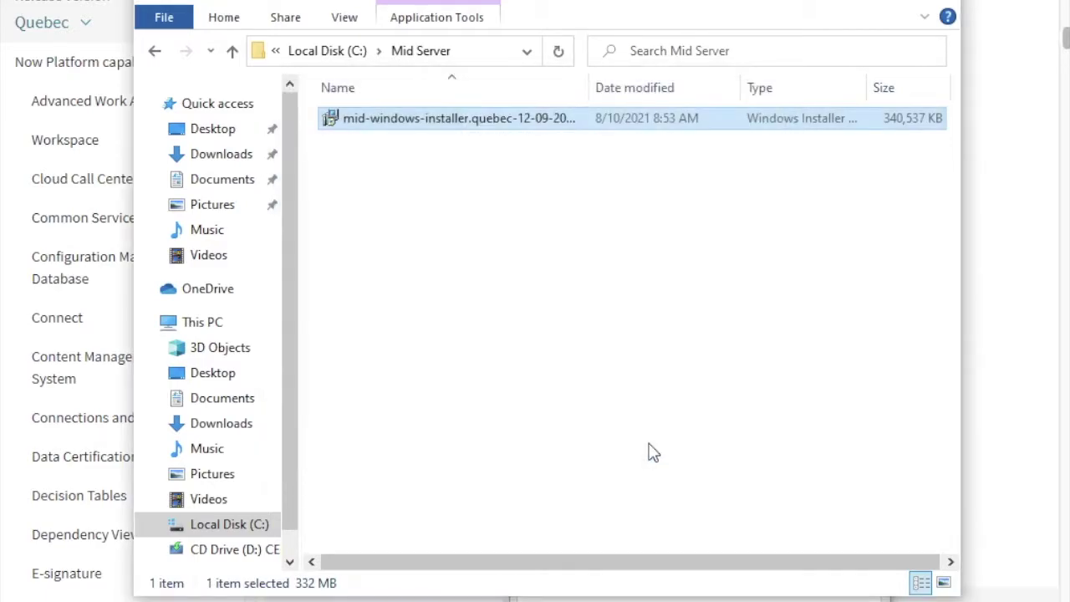
Step: Rename the installer file to mid_setup
right_click(496, 120)
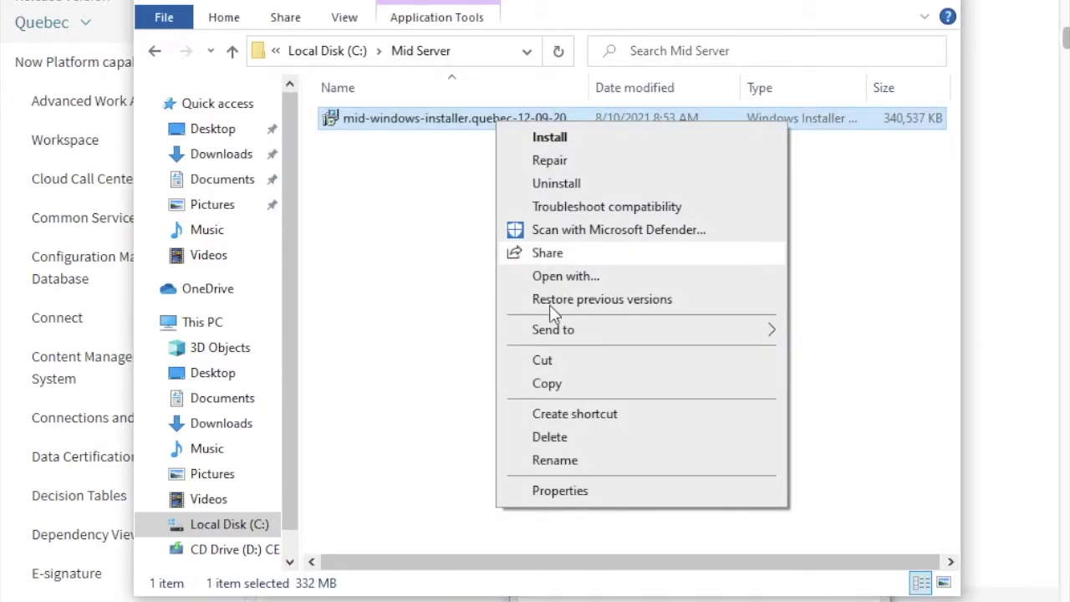
left_click(559, 464)
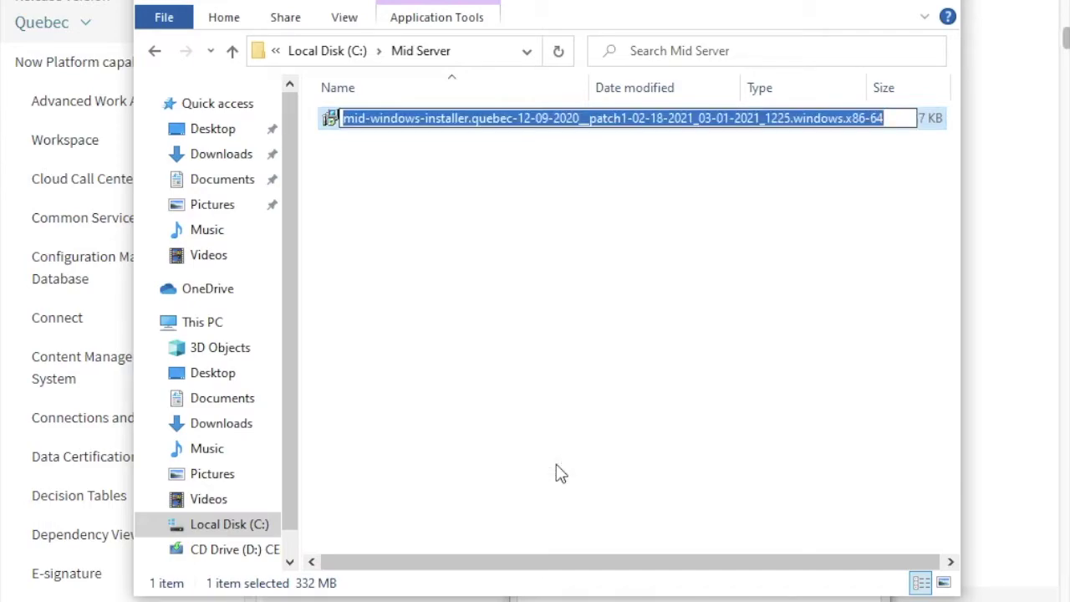
type("mid_setup")
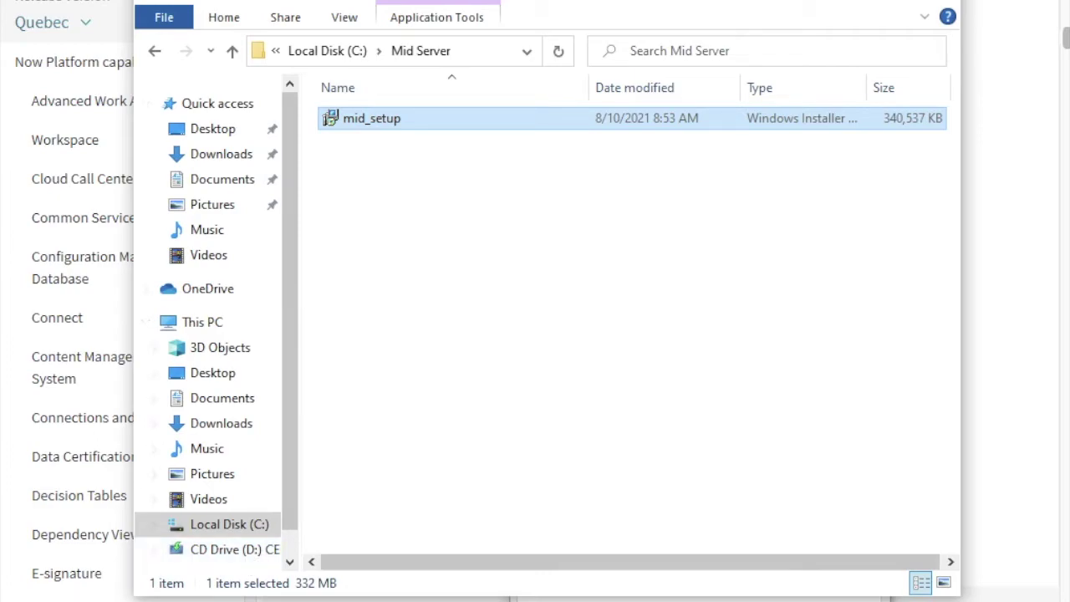
Step: Launch Command Prompt as administrator from Windows search for 'cmd'
key("super")
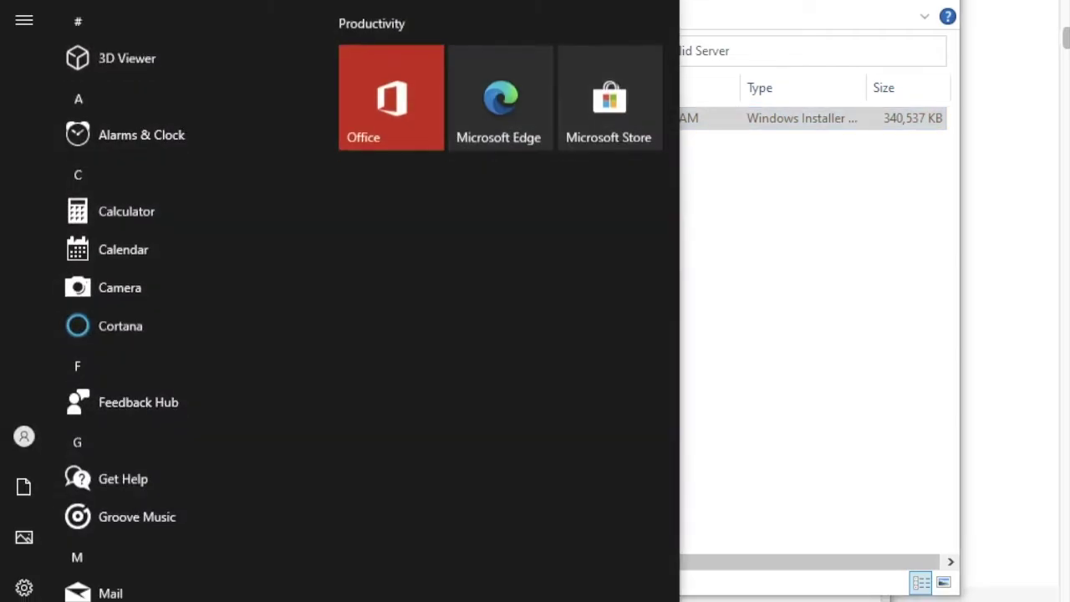
type("c")
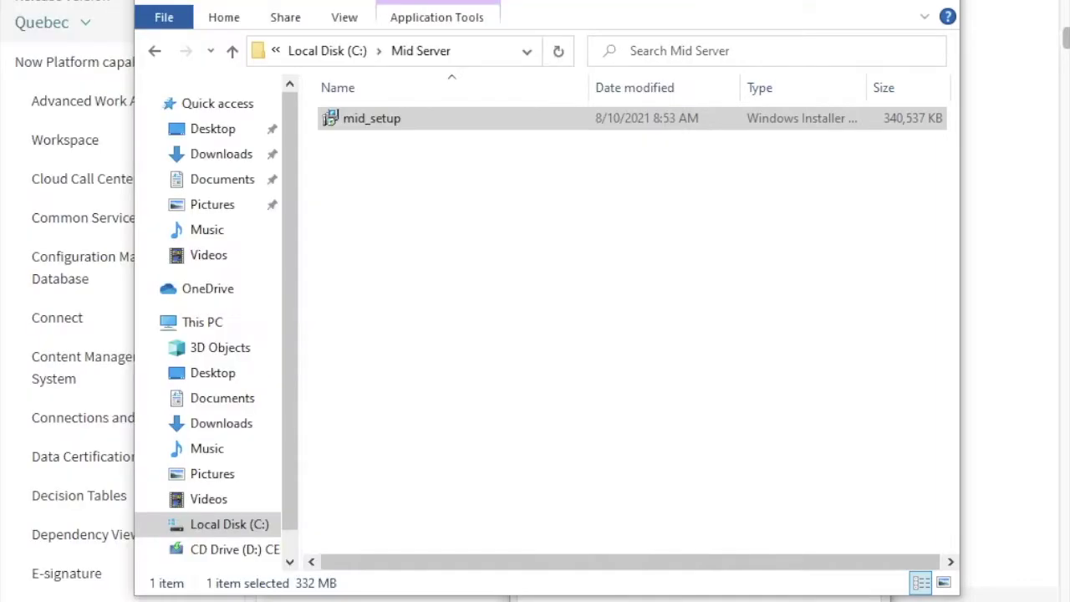
type("md")
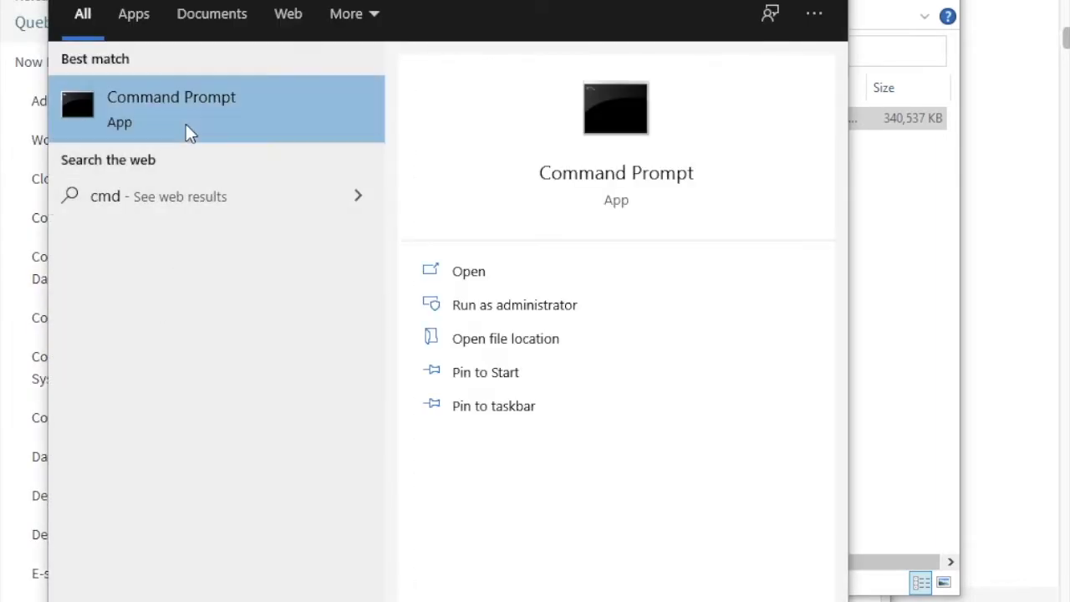
right_click(192, 108)
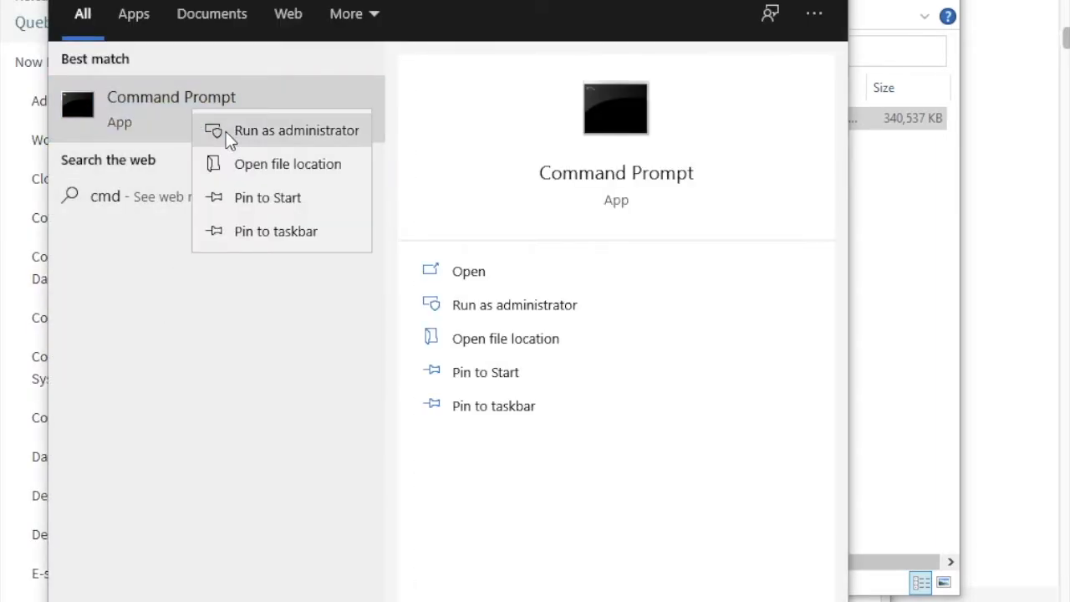
left_click(226, 131)
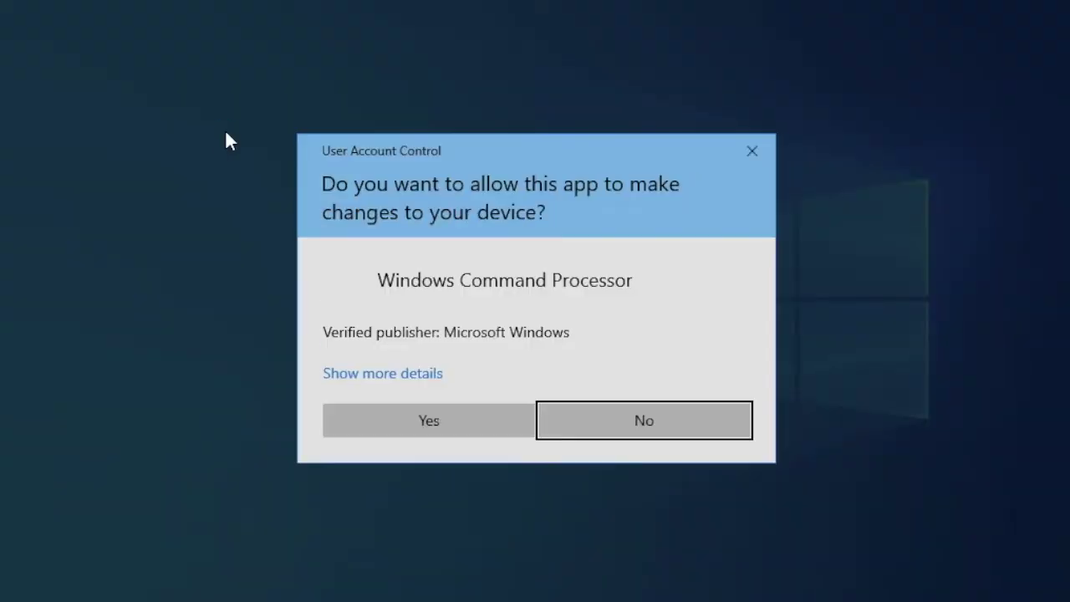
left_click(427, 414)
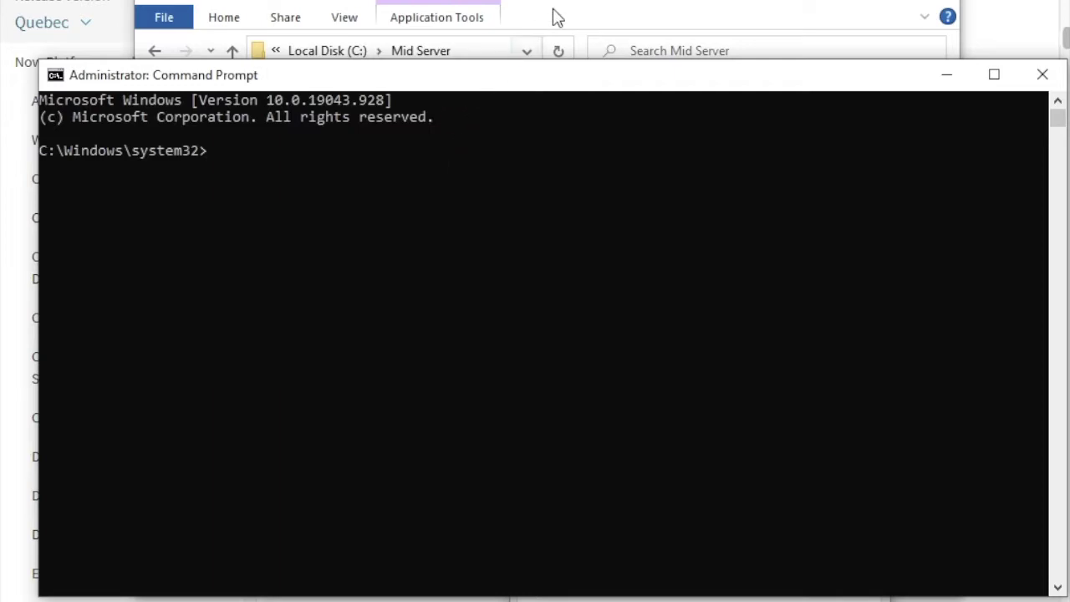
Step: View the Properties of mid_setup in the Mid Server folder
left_click(561, 10)
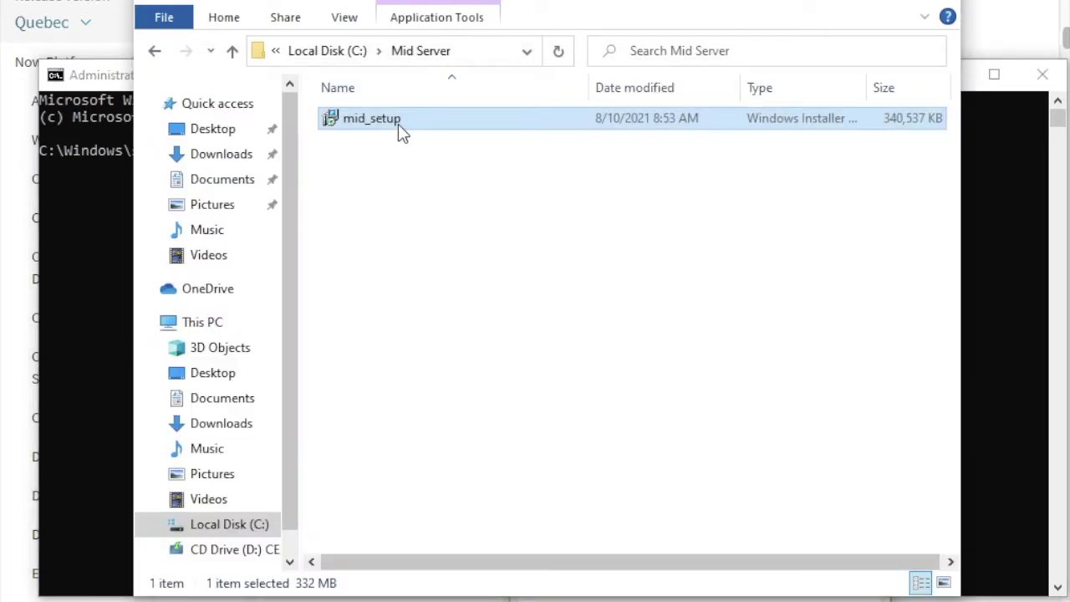
right_click(398, 124)
left_click(462, 494)
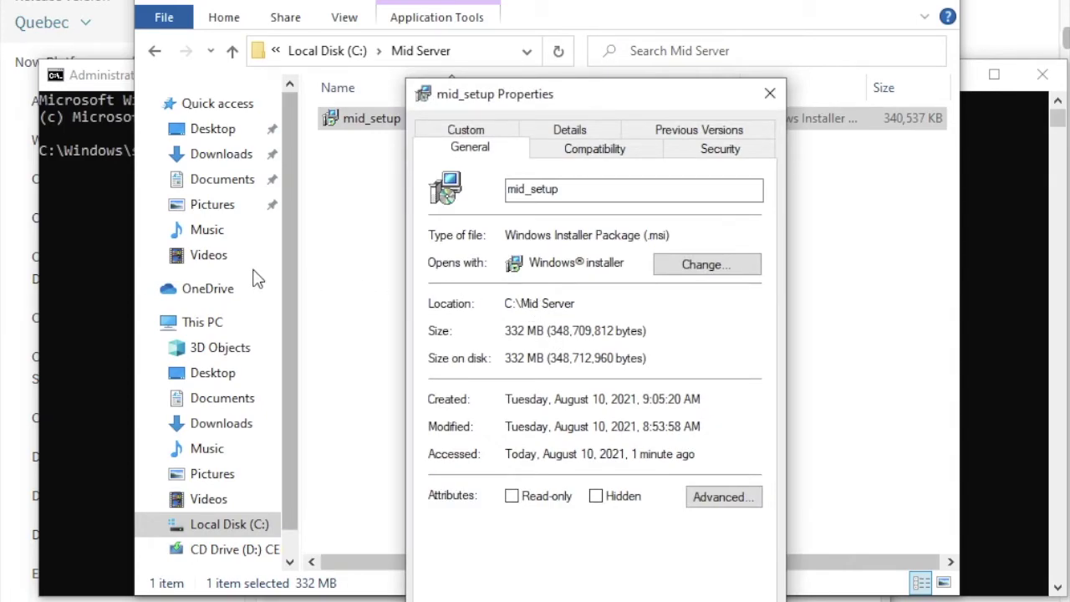
Step: Change the console to C:\Mid Server and run msiexec /i mid_setup
left_click(61, 274)
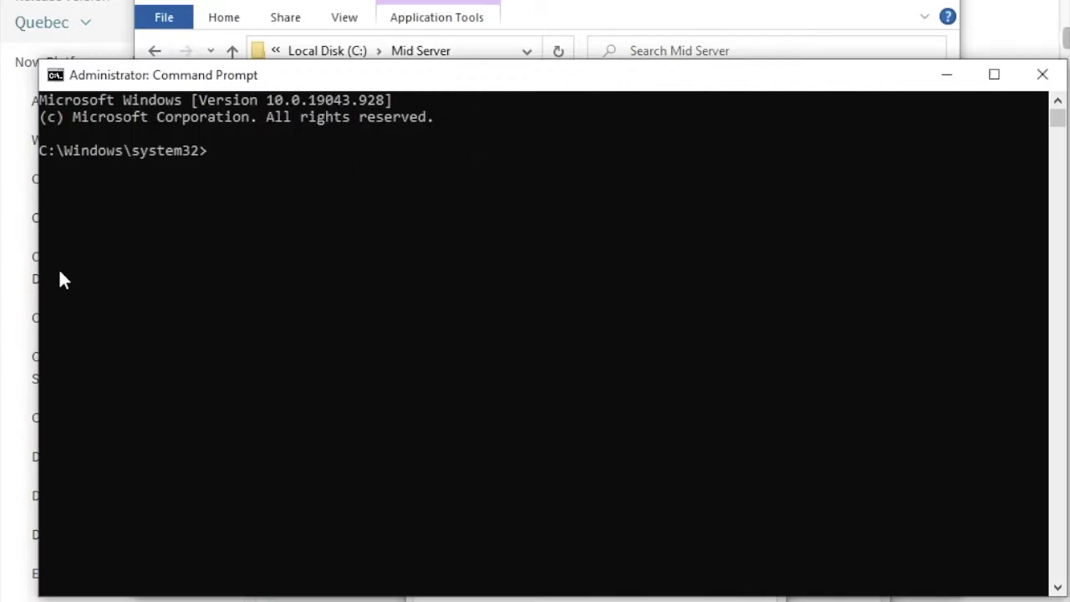
type("cd..")
key("Return")
type("cd..")
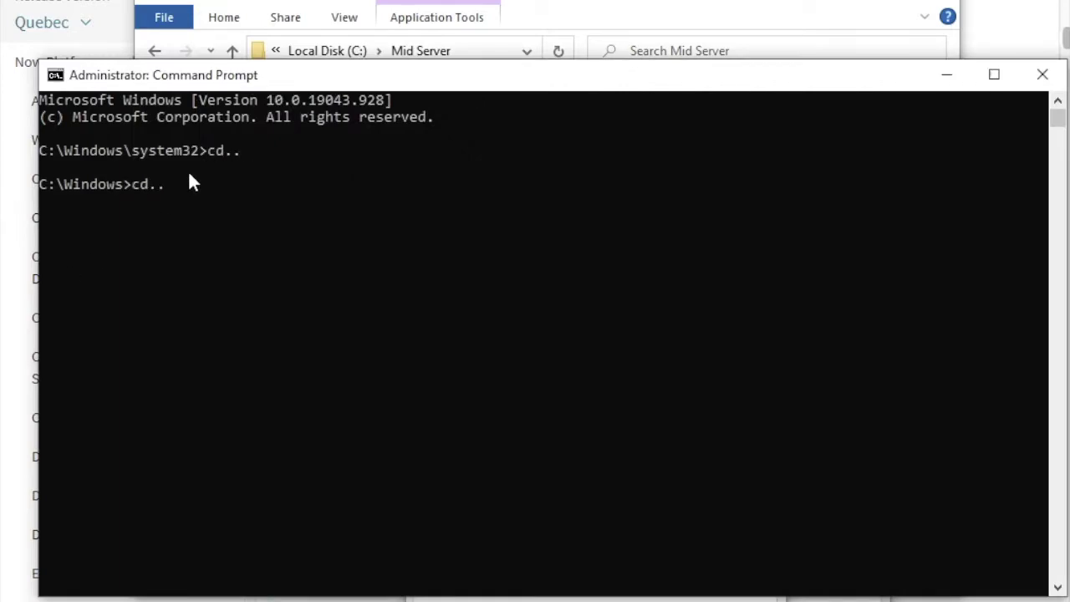
key("Return")
type("cd Mid Server")
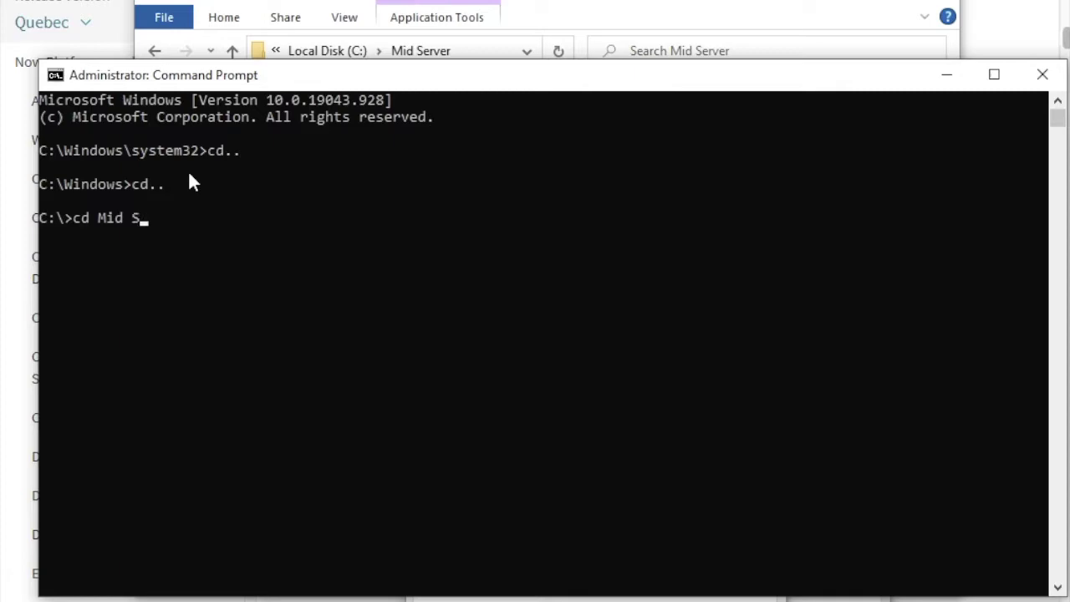
key("Return")
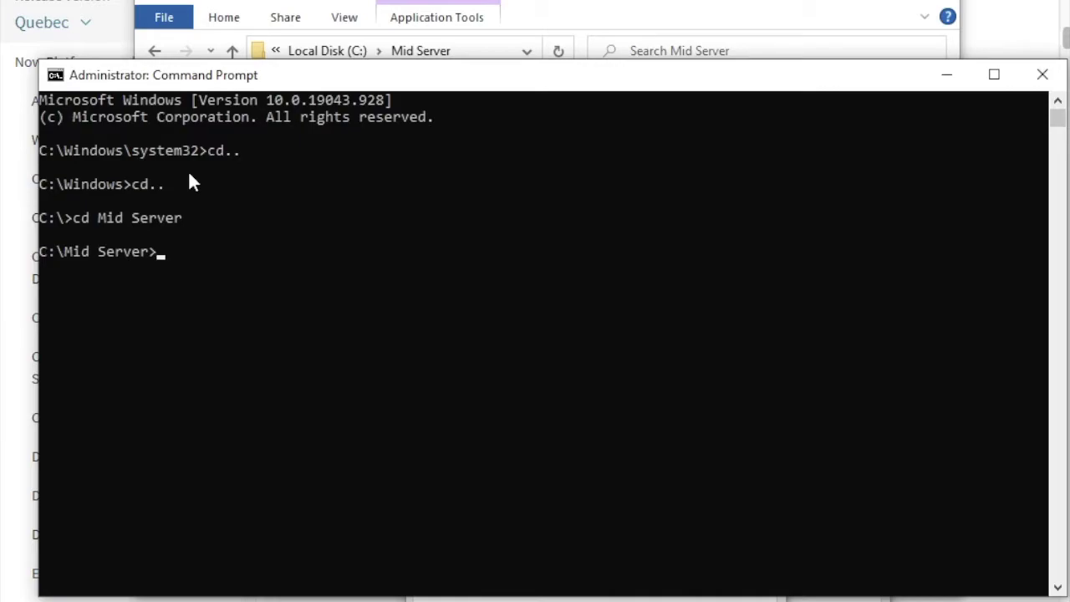
type("msiexec /")
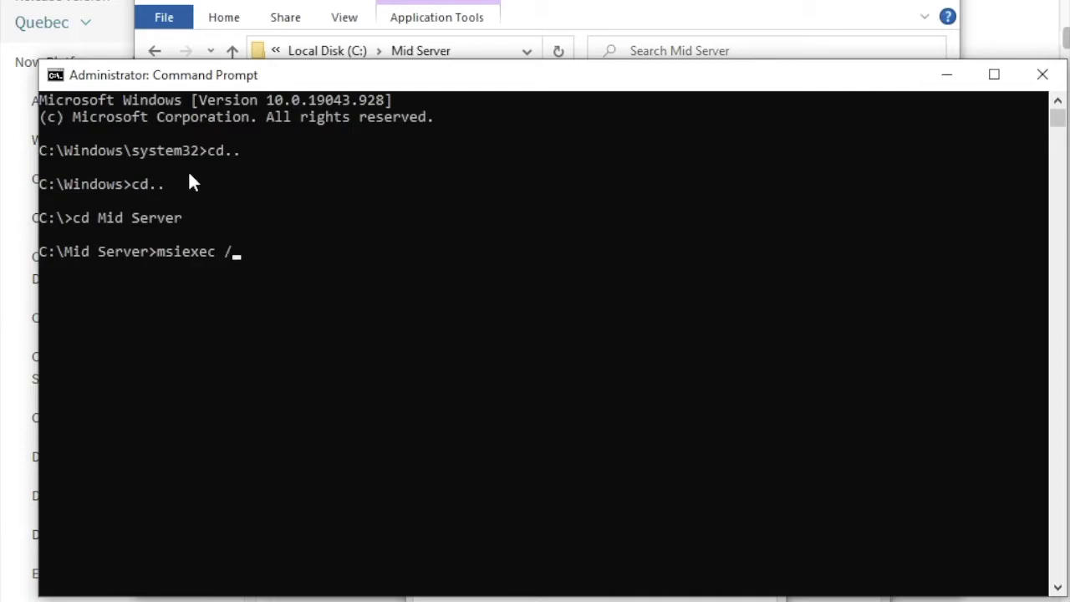
type("i mid_setup")
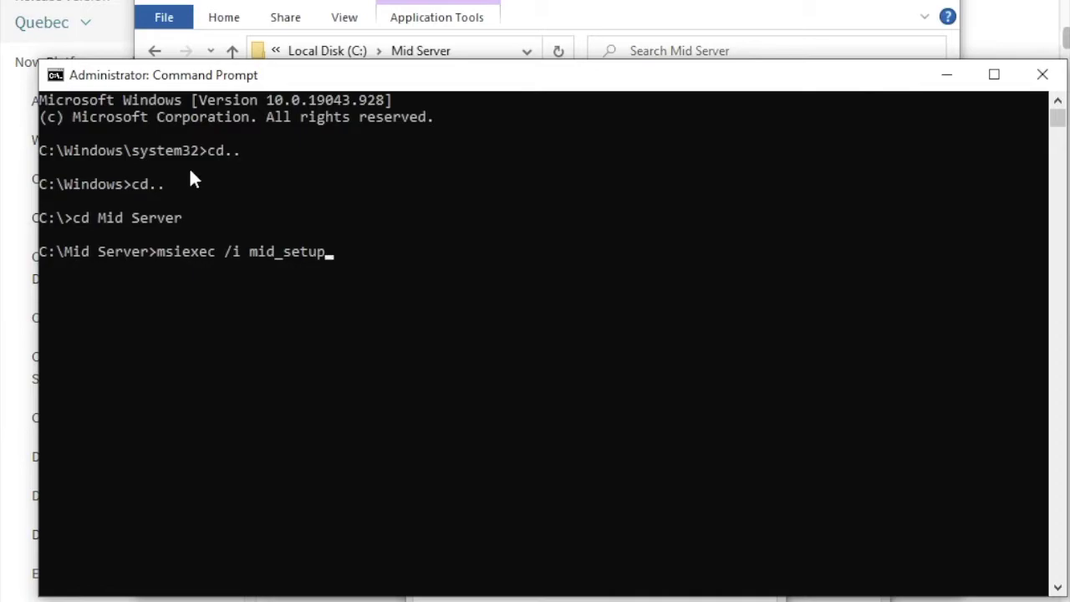
key("Return")
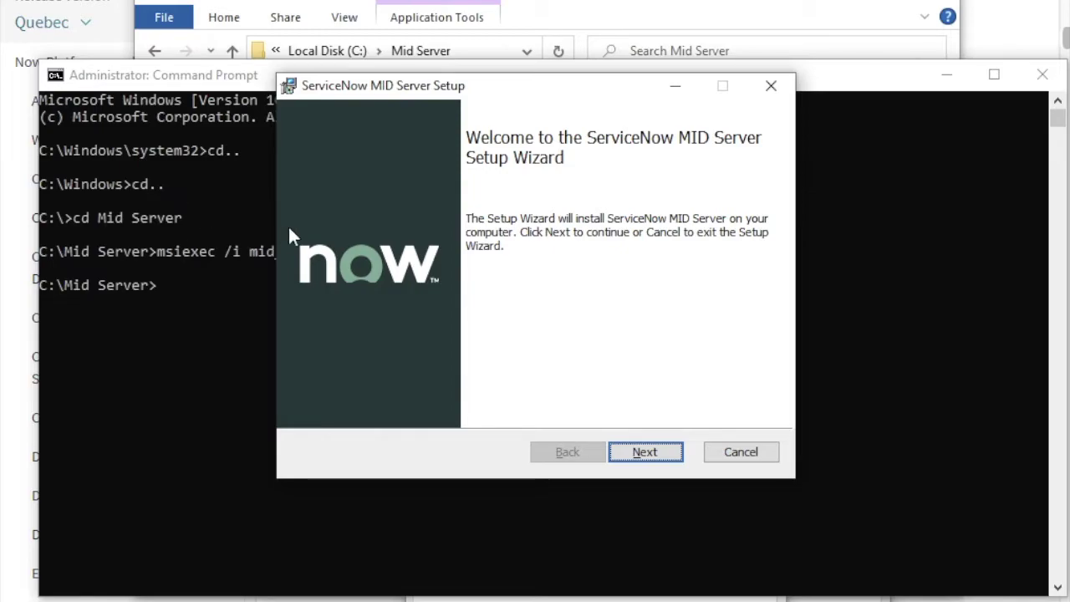
Step: Pass the welcome page and accept the licence agreement
left_click(630, 456)
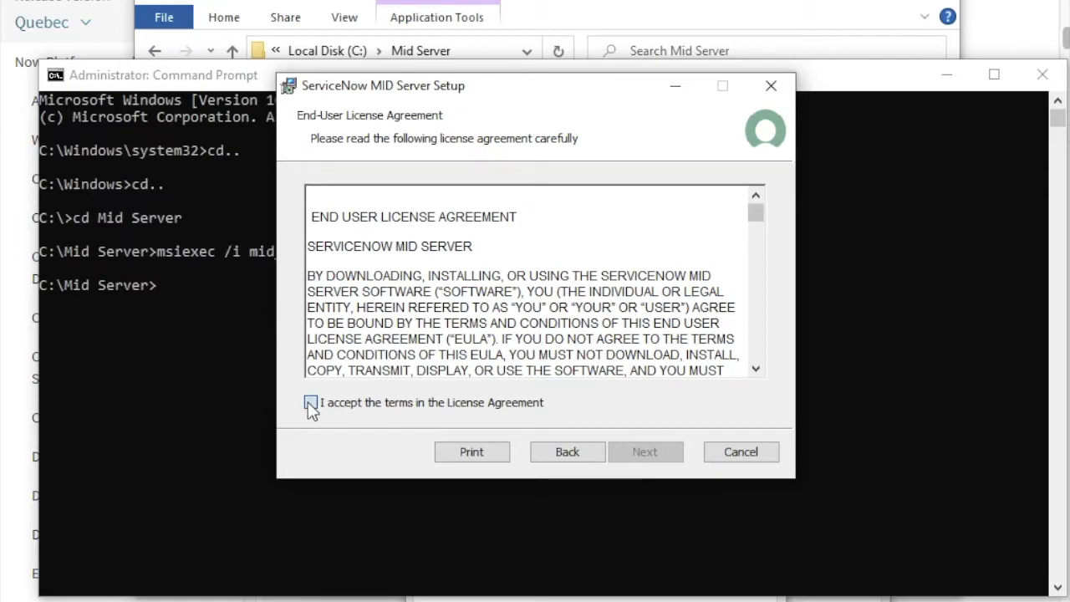
left_click(310, 402)
left_click(655, 450)
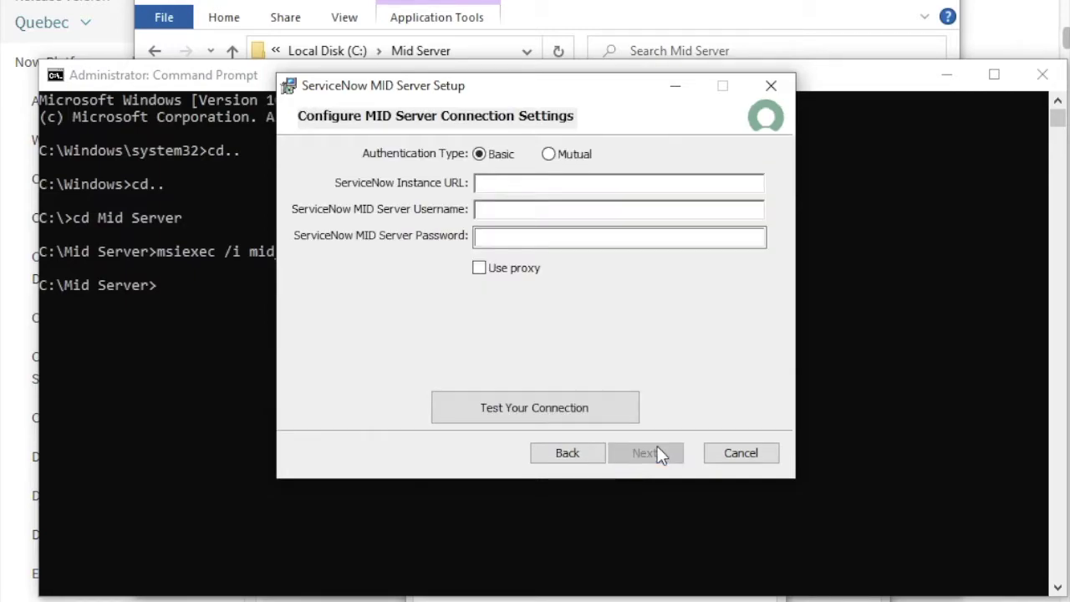
Step: Enter the instance URL, username mid_server and password, then test the connection successfully
left_click(525, 182)
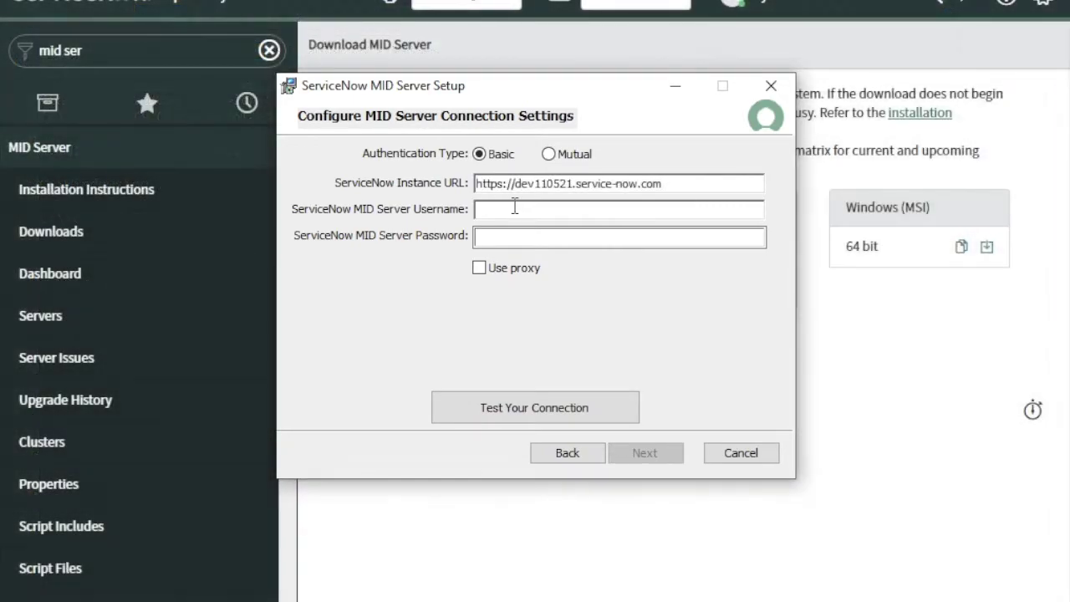
left_click(518, 209)
type("mid_server•••••••")
key("BackSpace")
key("BackSpace")
key("BackSpace")
key("BackSpace")
key("BackSpace")
key("BackSpace")
key("BackSpace")
type("•••••••••••")
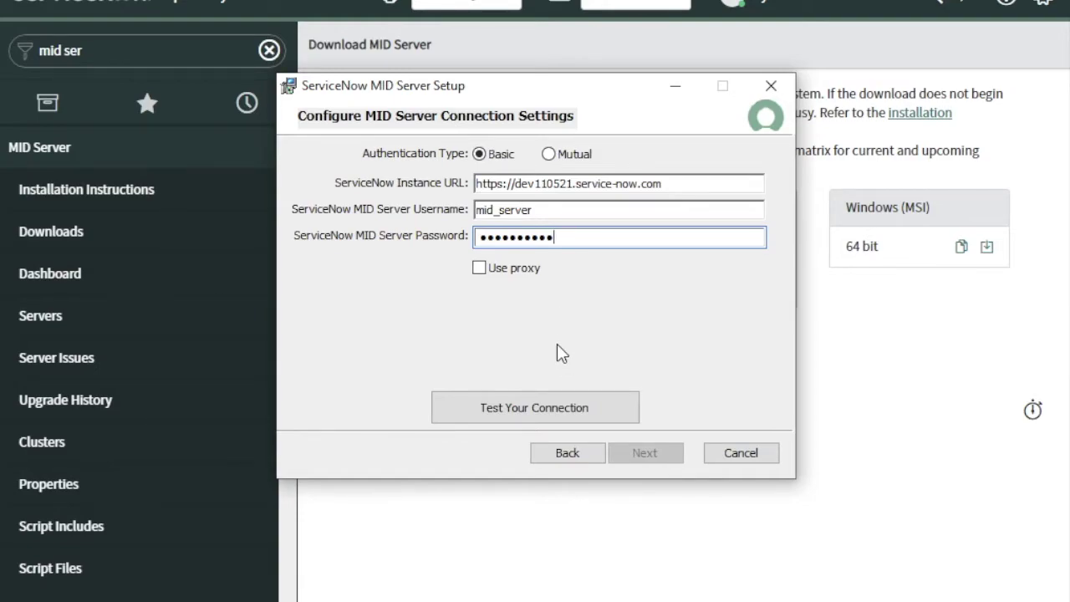
left_click(535, 409)
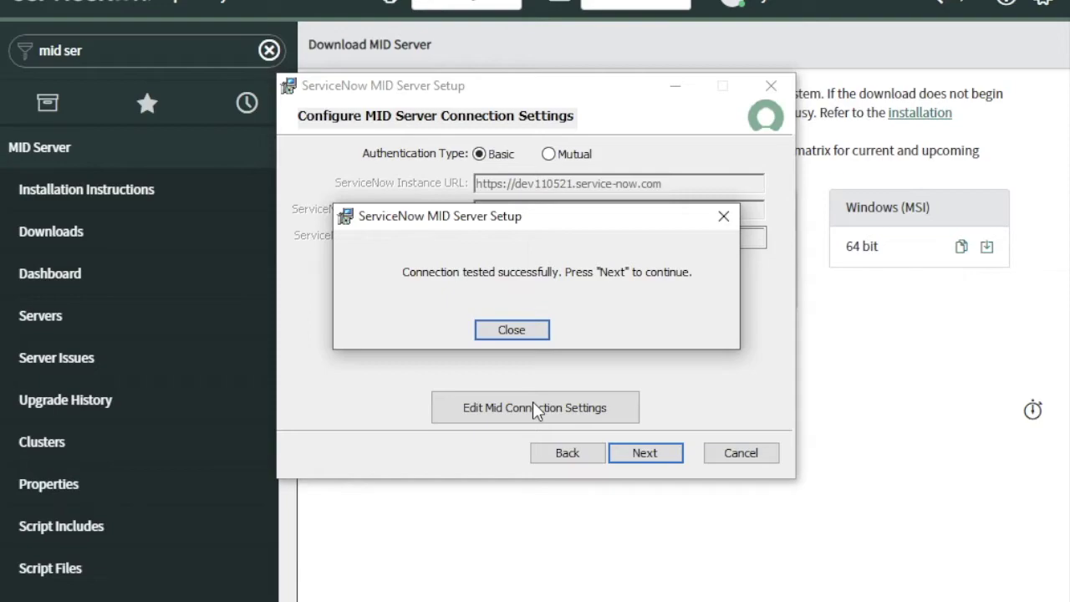
left_click(511, 329)
Step: Go to the service settings page and enter my_mid_server as the MID Server Name
left_click(650, 457)
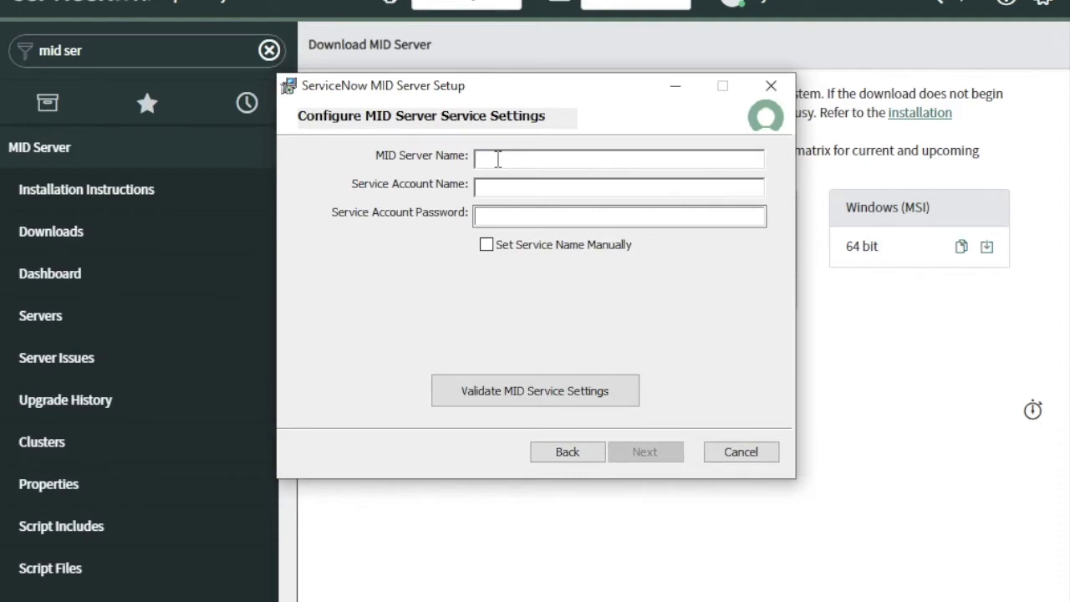
type("my_mid_server")
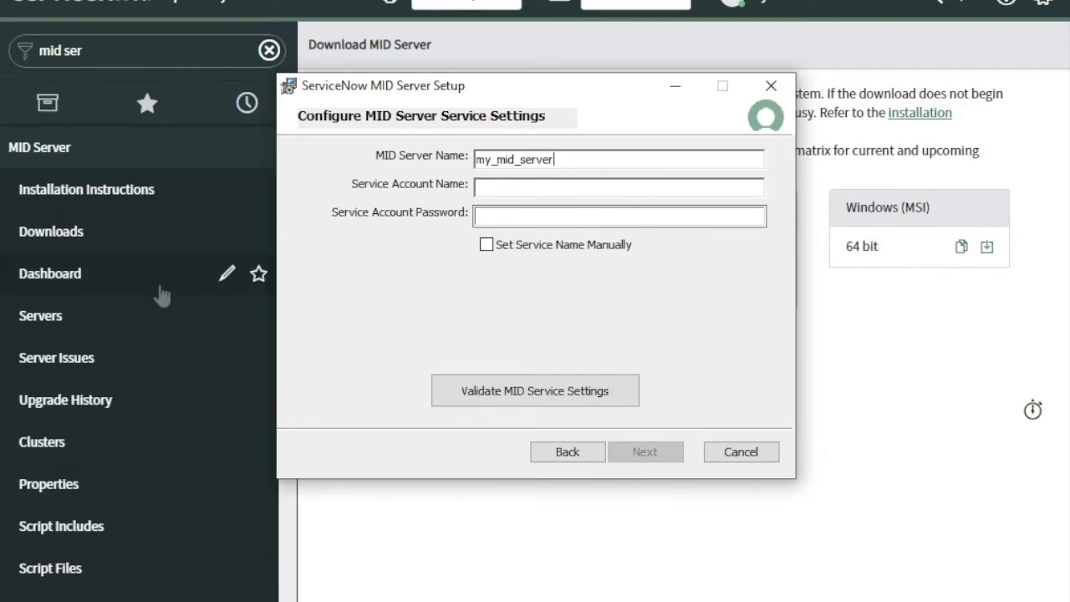
key("super")
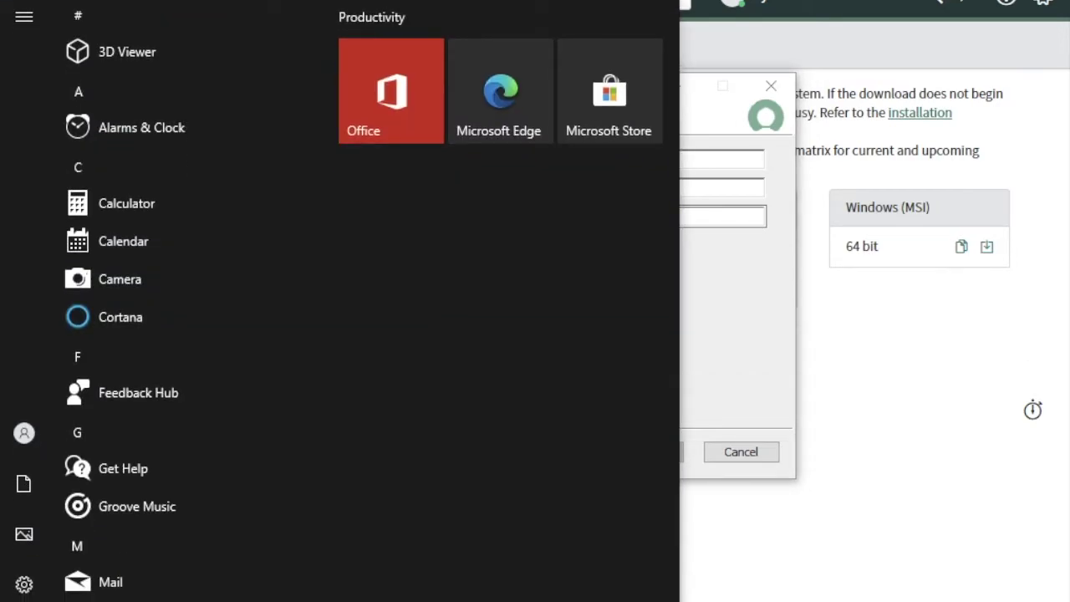
Step: Open Computer Management for This PC from Windows search
type("m")
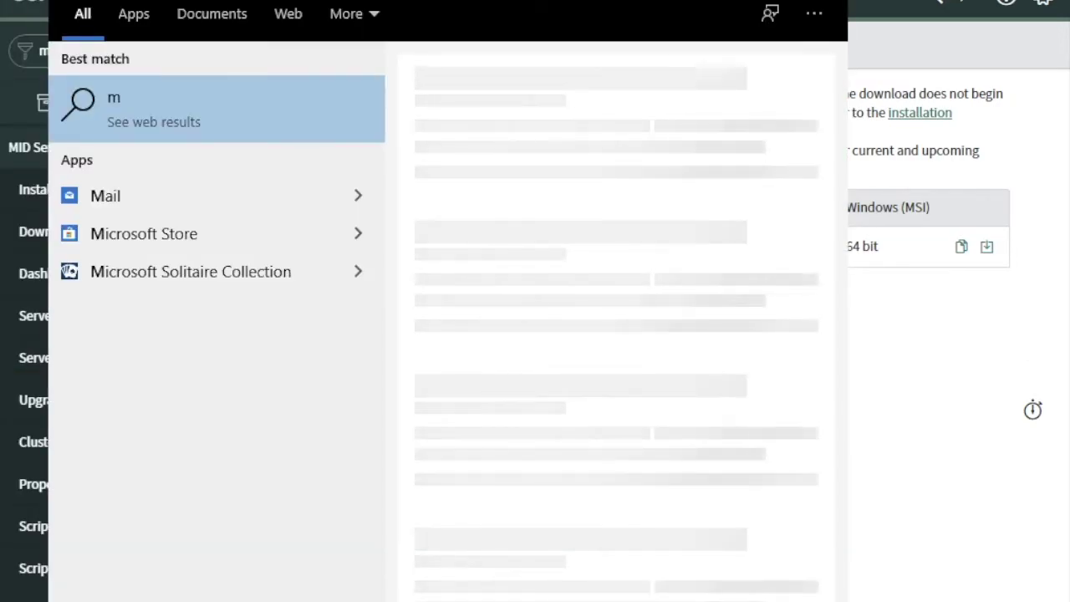
type("y co")
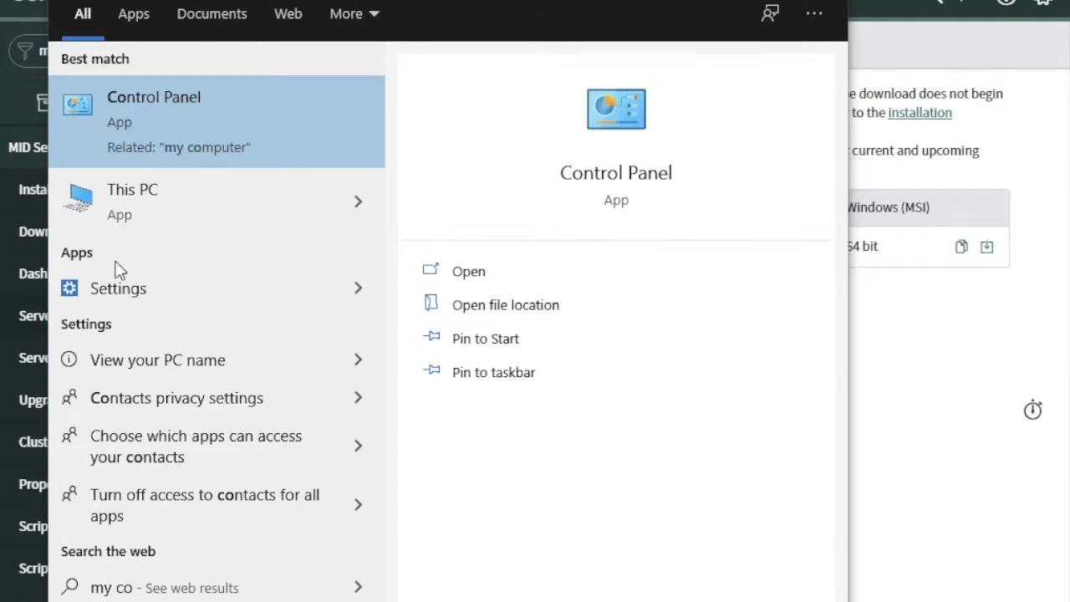
right_click(182, 202)
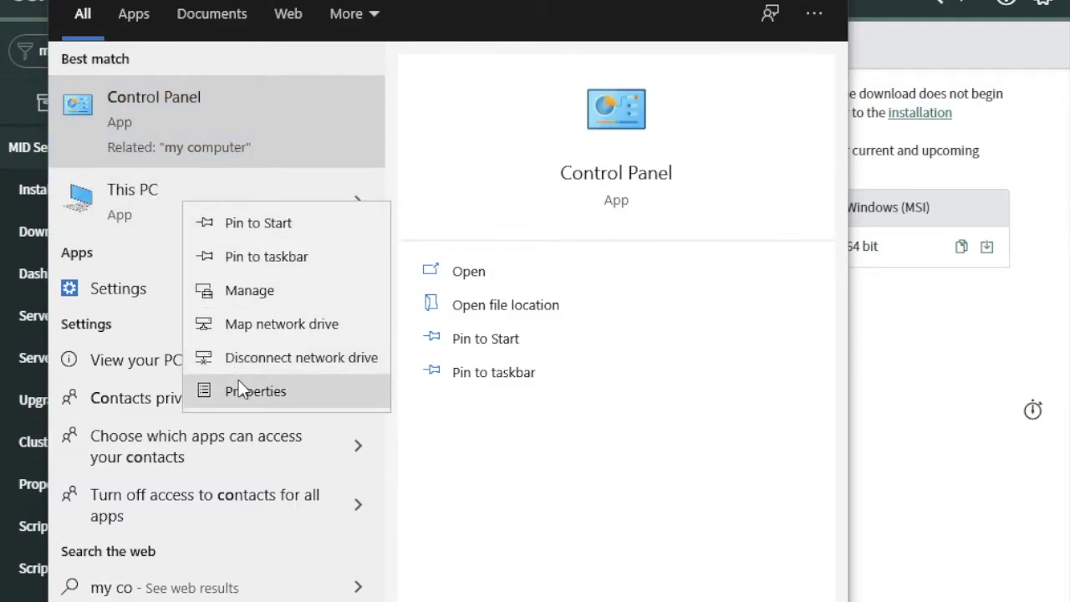
left_click(243, 301)
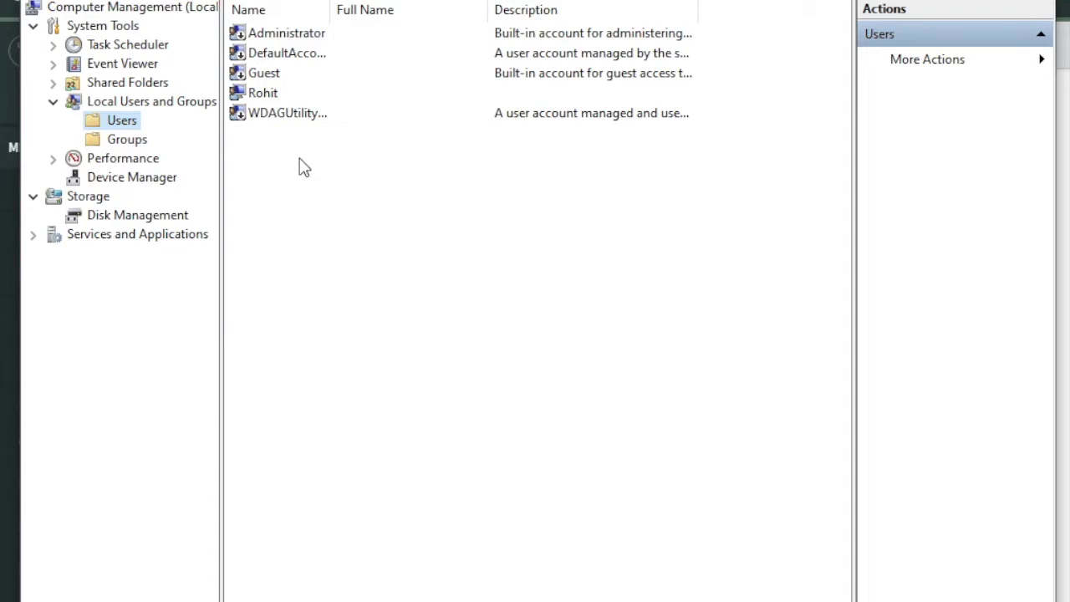
Step: Create local user mid_ser with full name Mid Server and a confirmed password
right_click(303, 166)
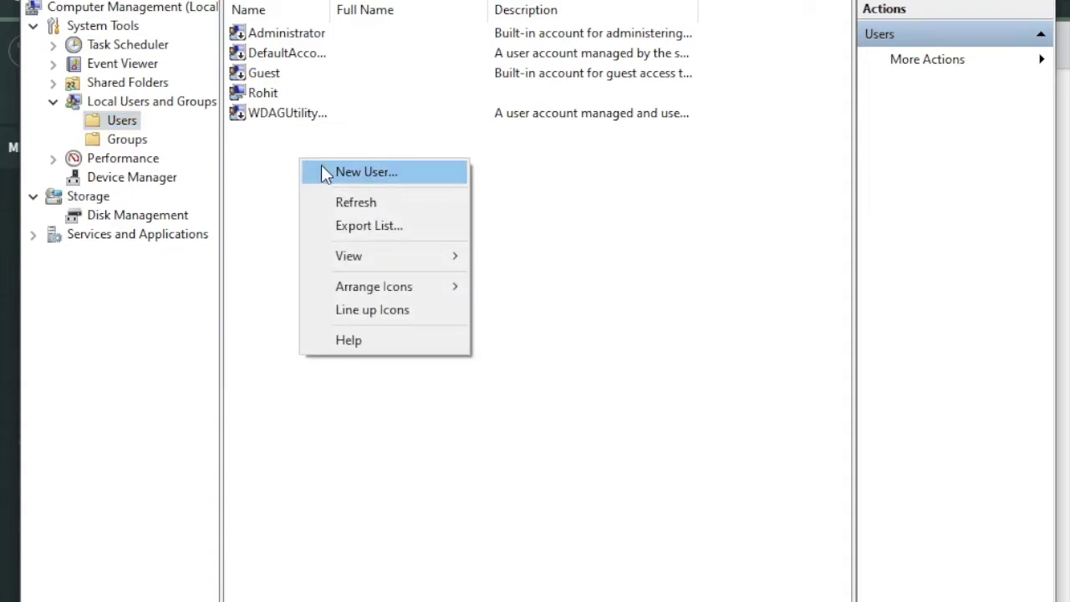
left_click(325, 172)
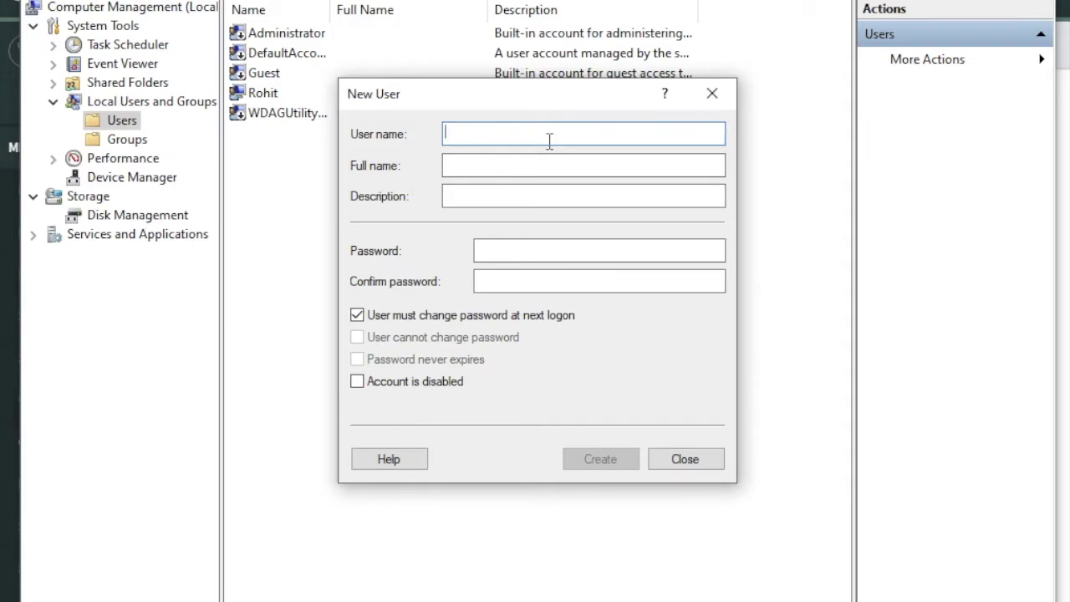
type("mid_se")
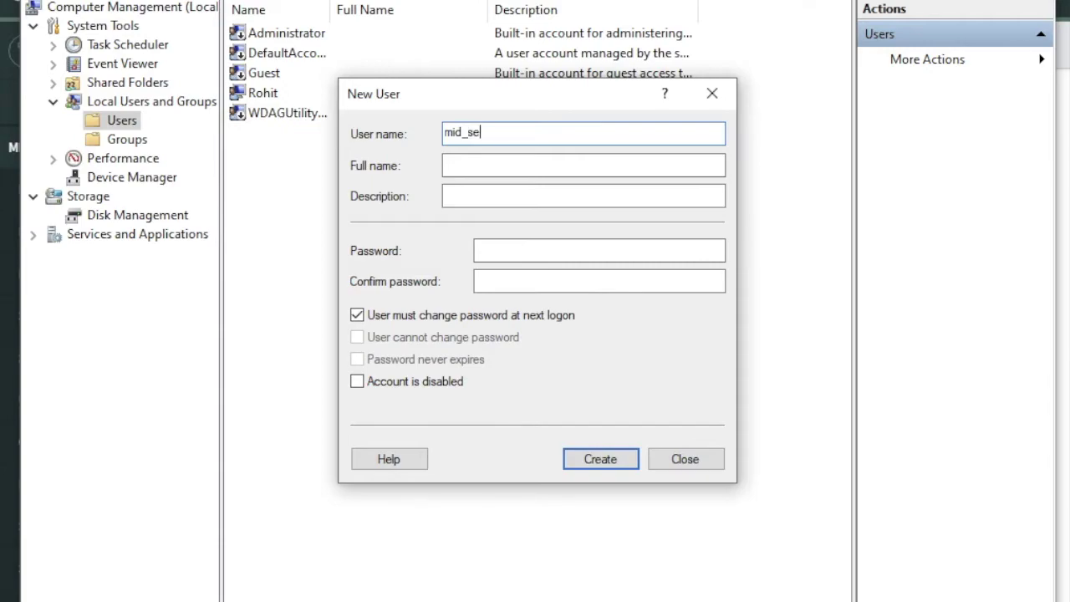
type("rMid Server")
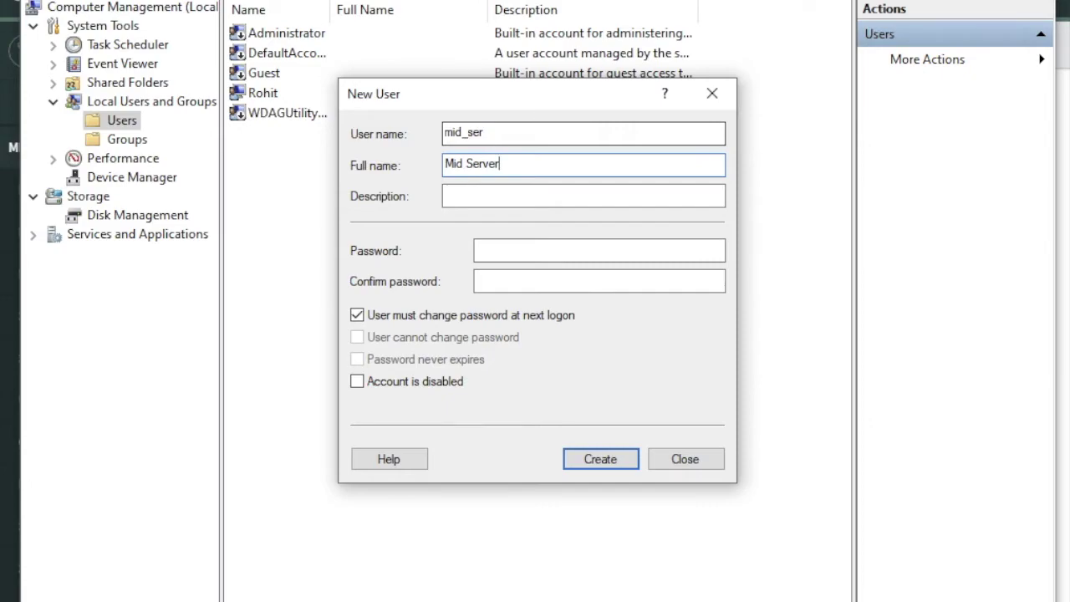
left_click(544, 253)
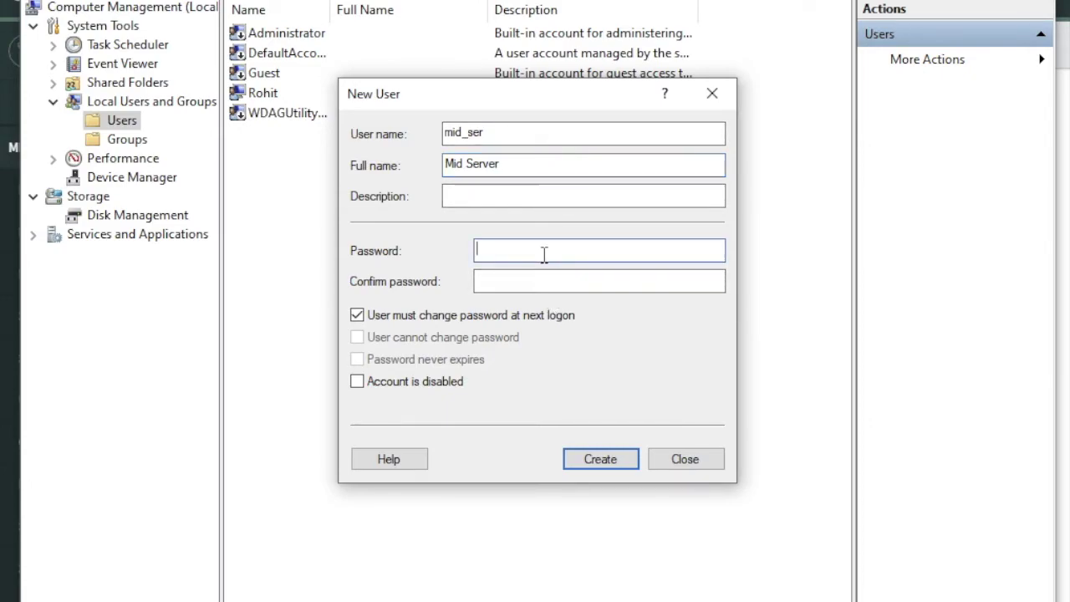
type("*******")
left_click(600, 281)
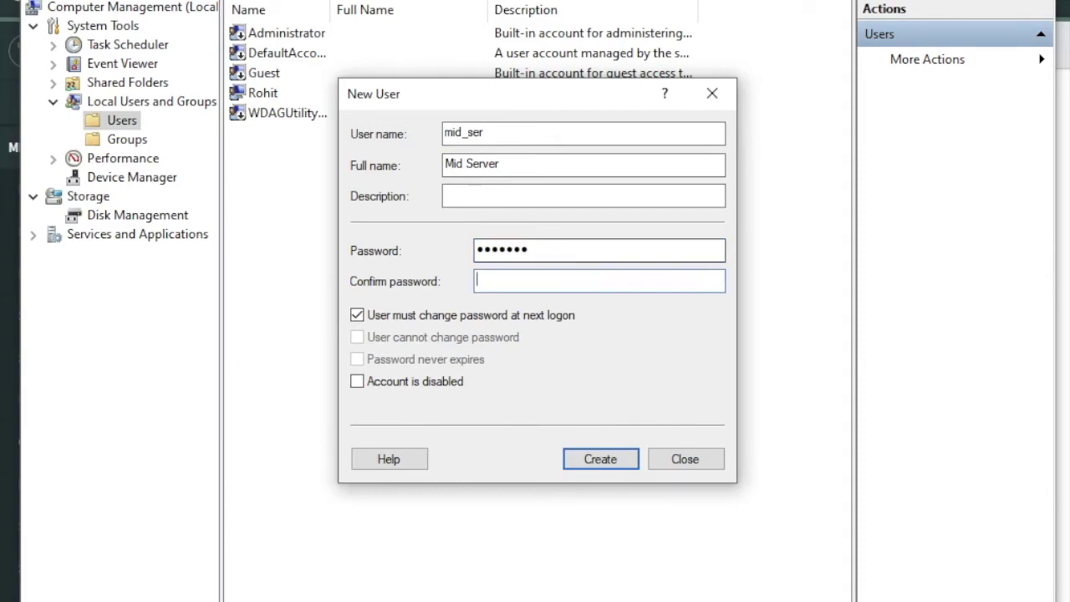
type("*******")
left_click(599, 457)
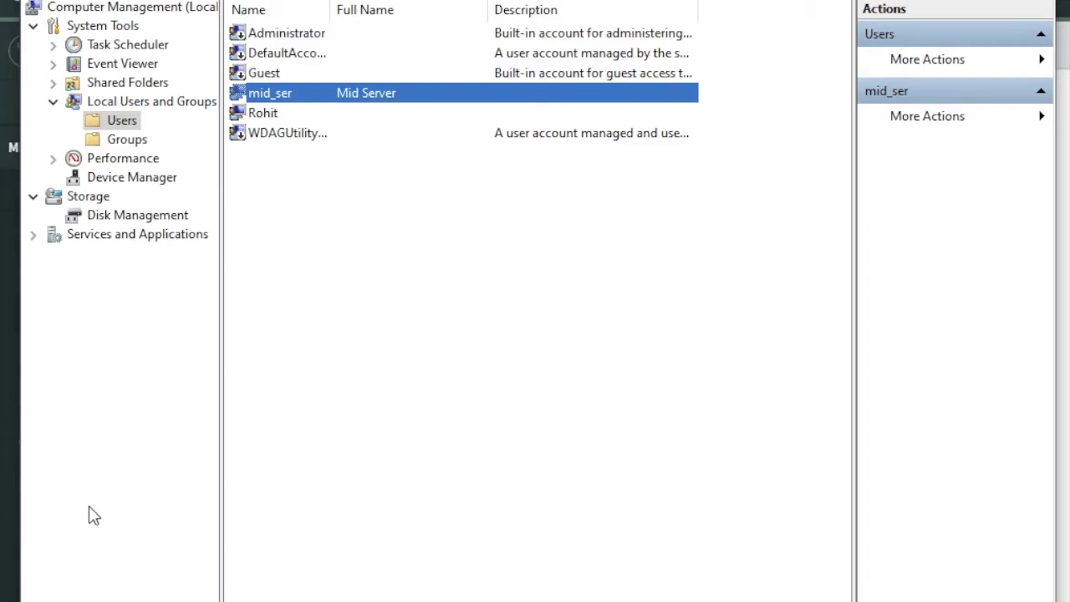
key("super")
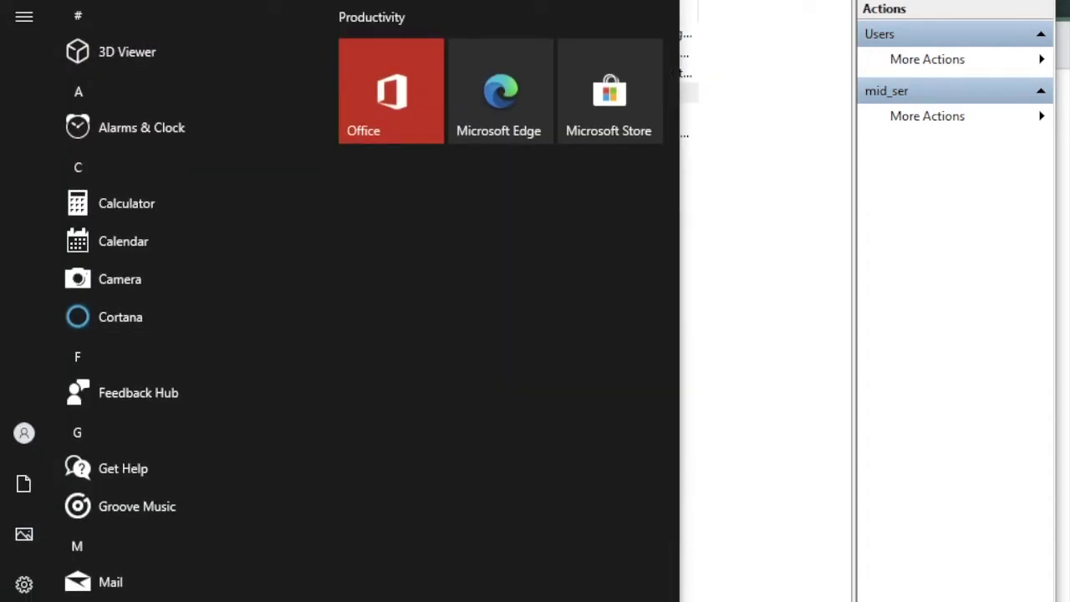
Step: Launch Local Security Policy and open the Log on as a service user right under User Rights Assignment
type("local")
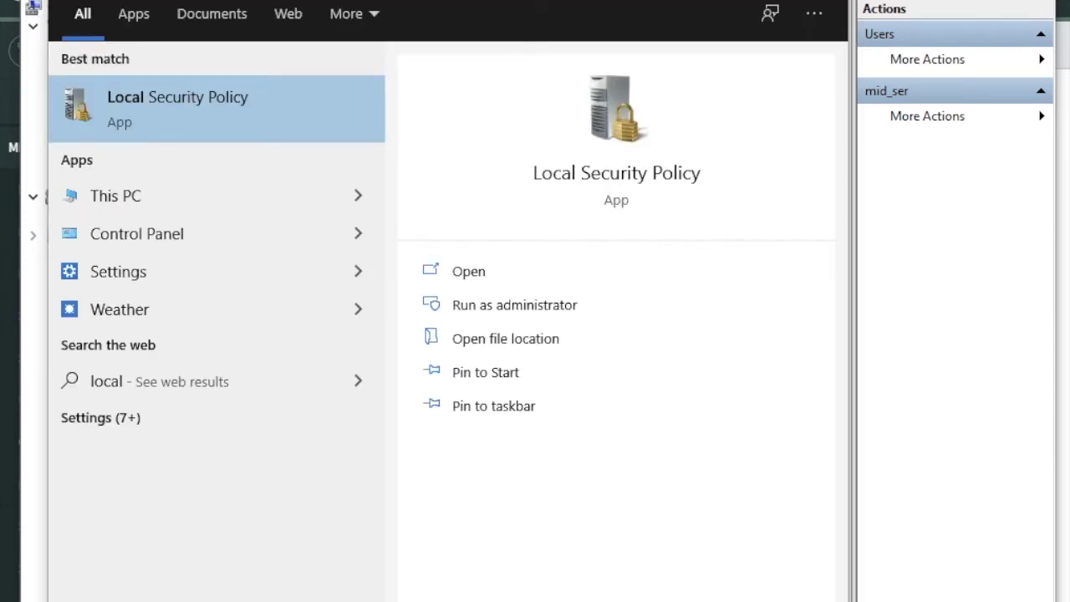
key("Return")
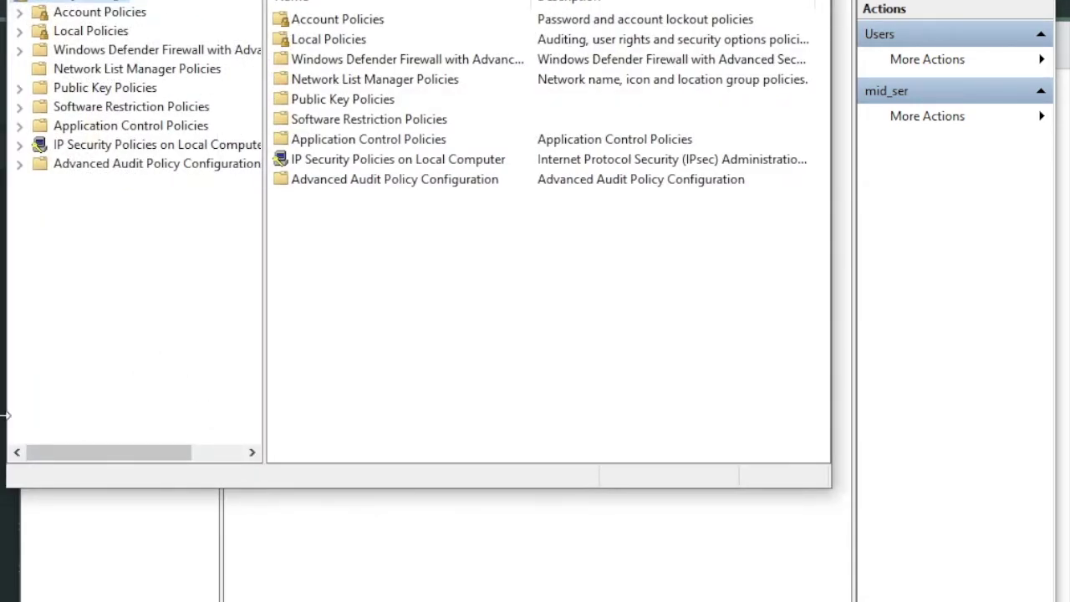
left_click(24, 34)
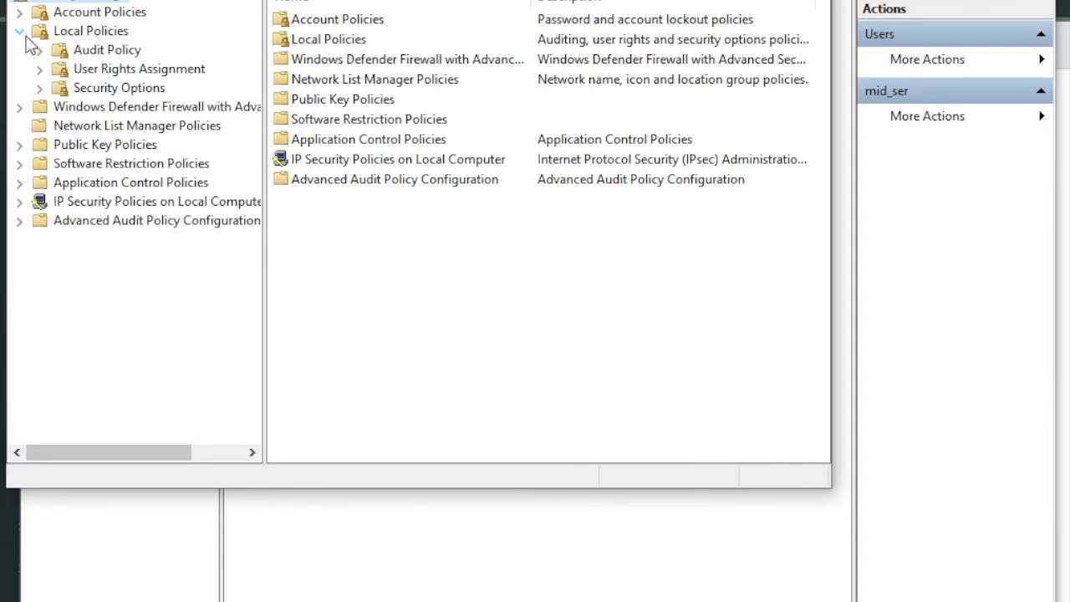
left_click(175, 73)
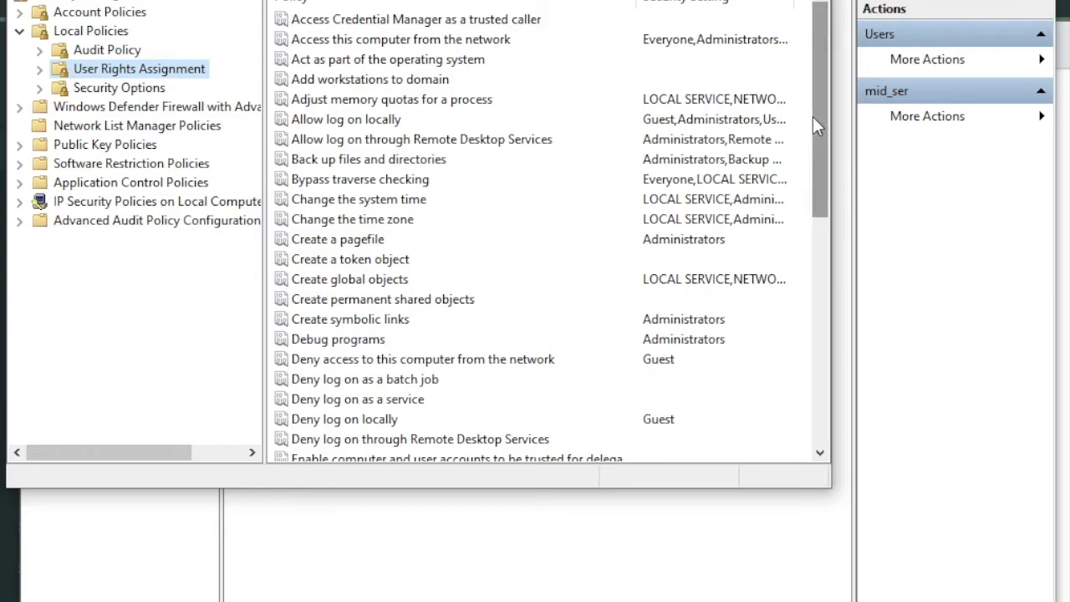
scroll(817, 144, "down", 4)
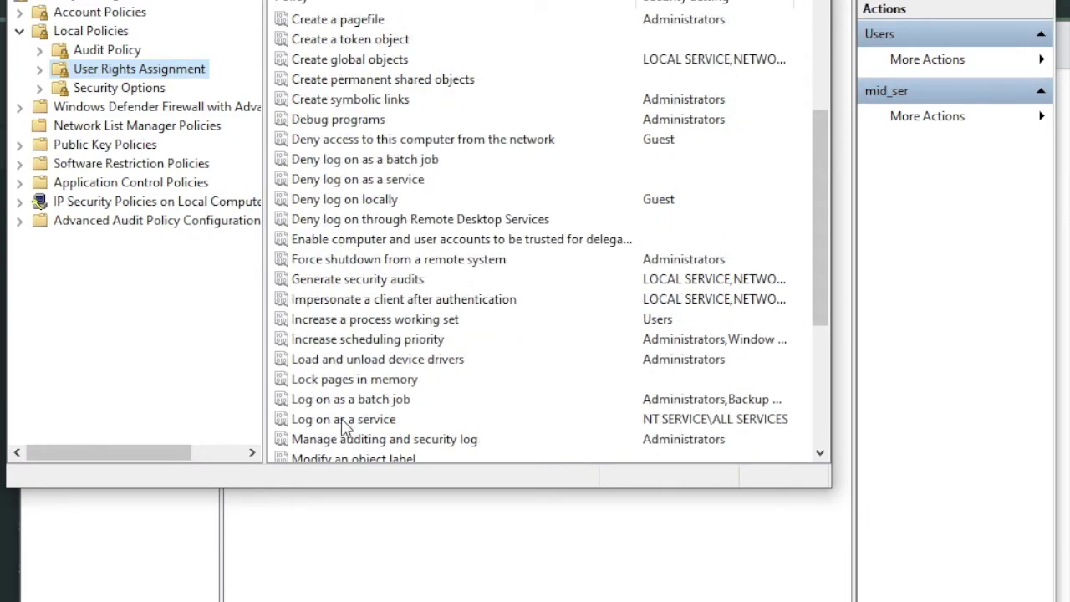
double_click(345, 419)
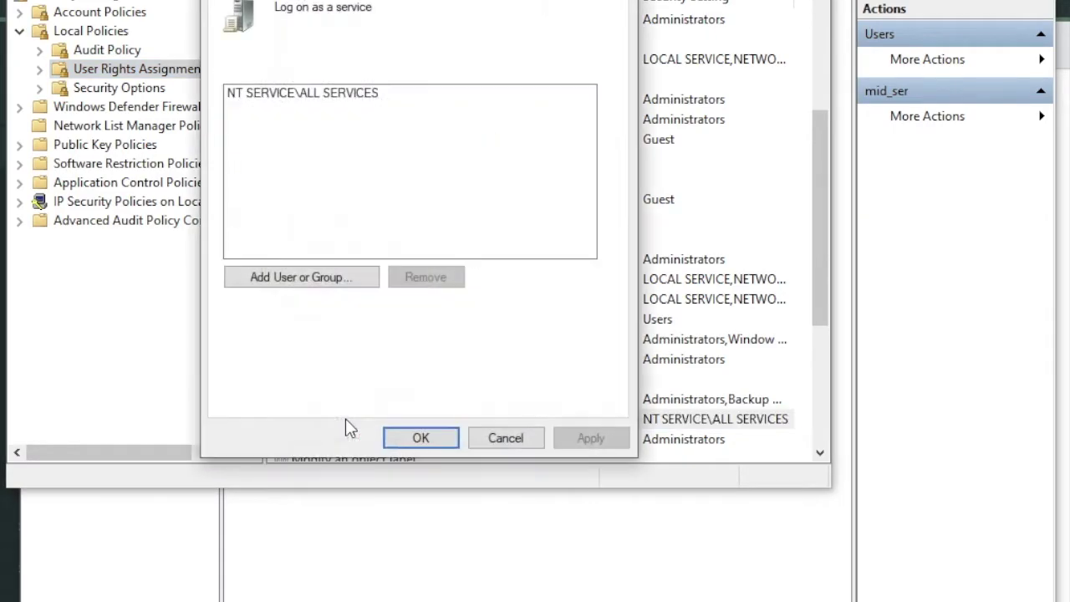
Step: Add the local mid_ser account to Log on as a service and verify it is listed
left_click(308, 279)
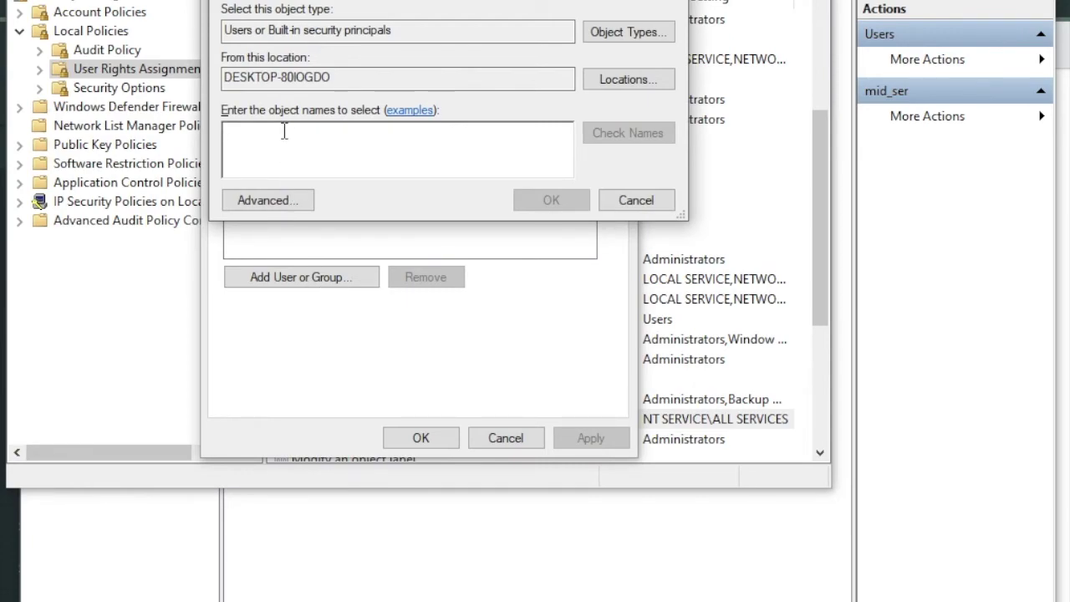
type("mid_ser")
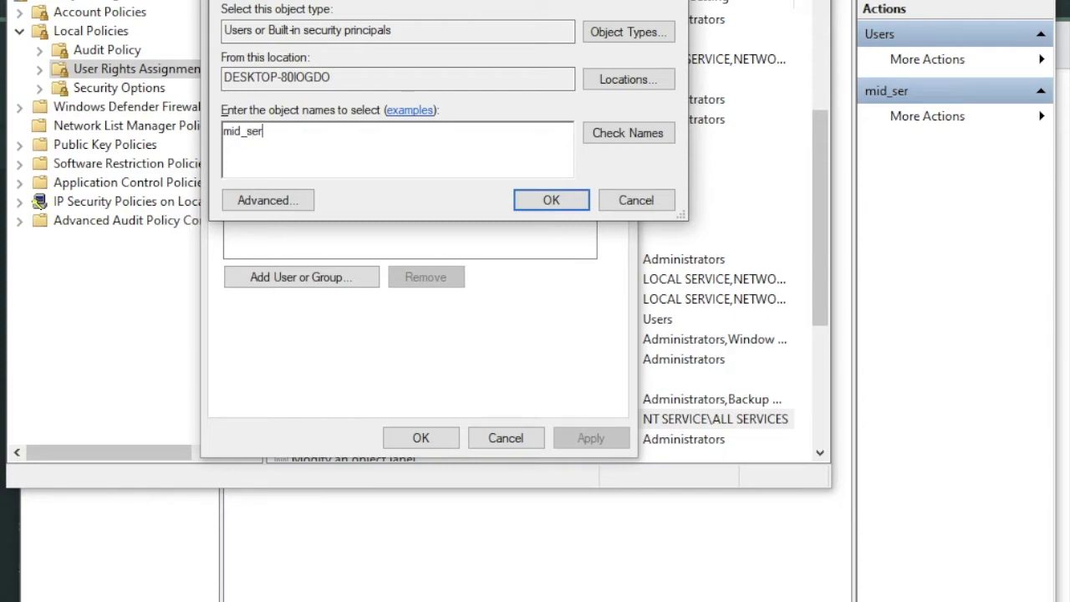
left_click(650, 138)
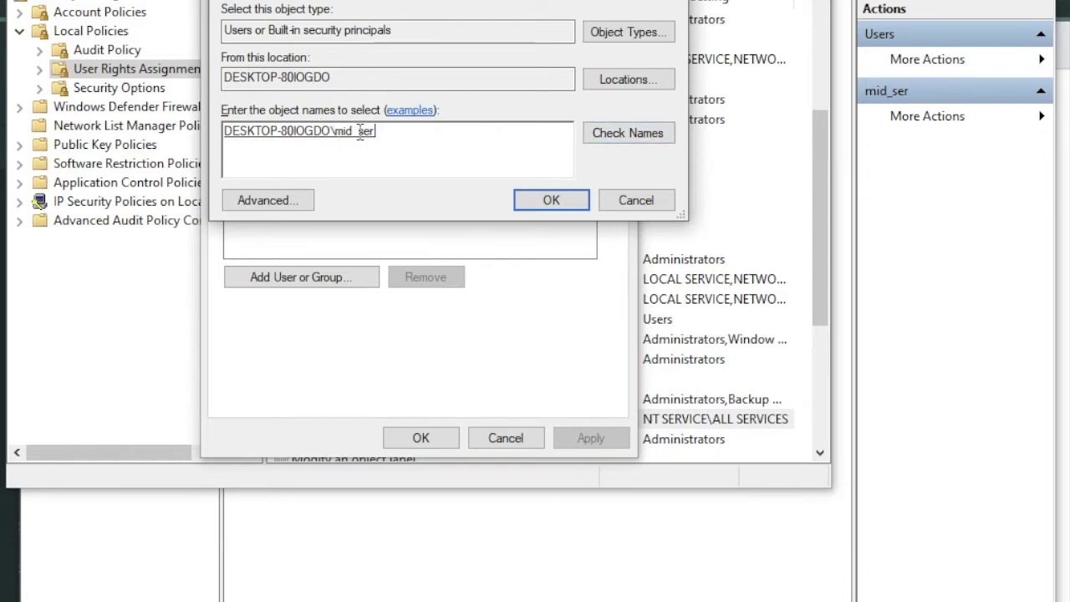
left_click_drag(383, 133, 223, 136)
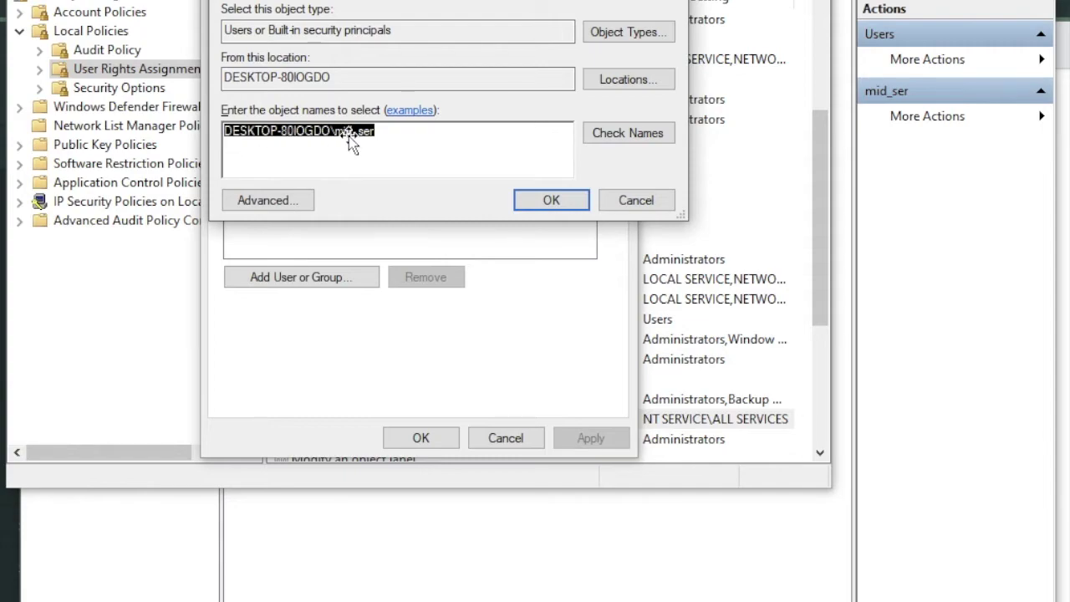
left_click(552, 199)
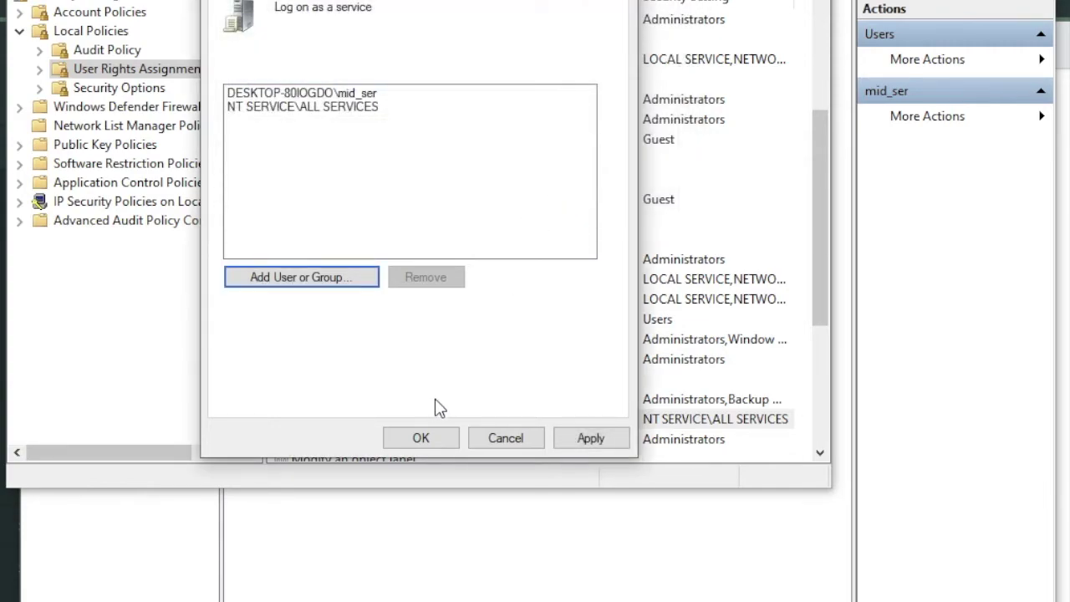
left_click(421, 435)
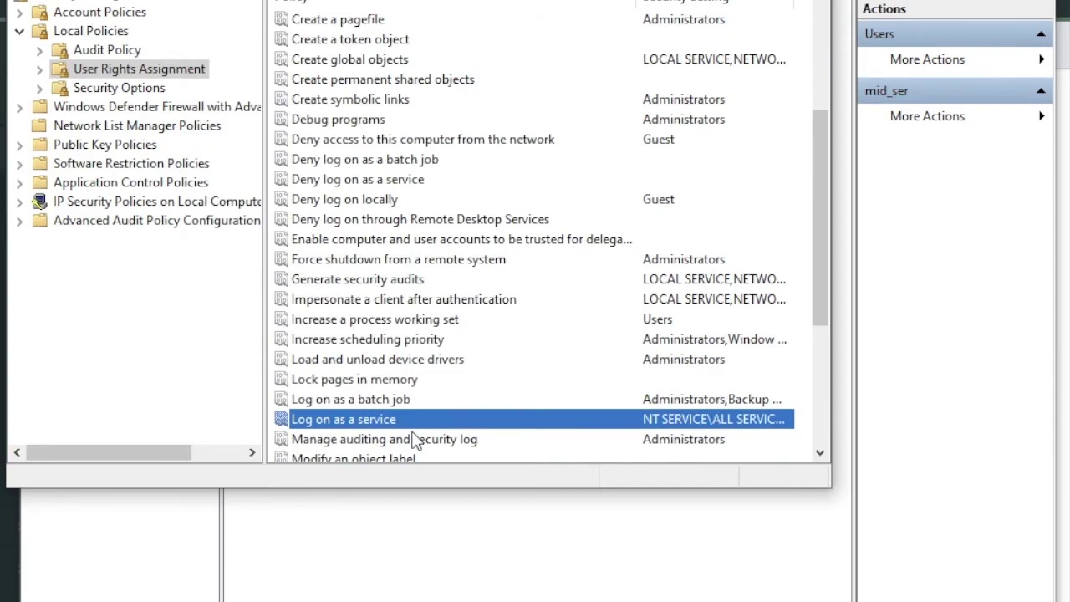
double_click(397, 421)
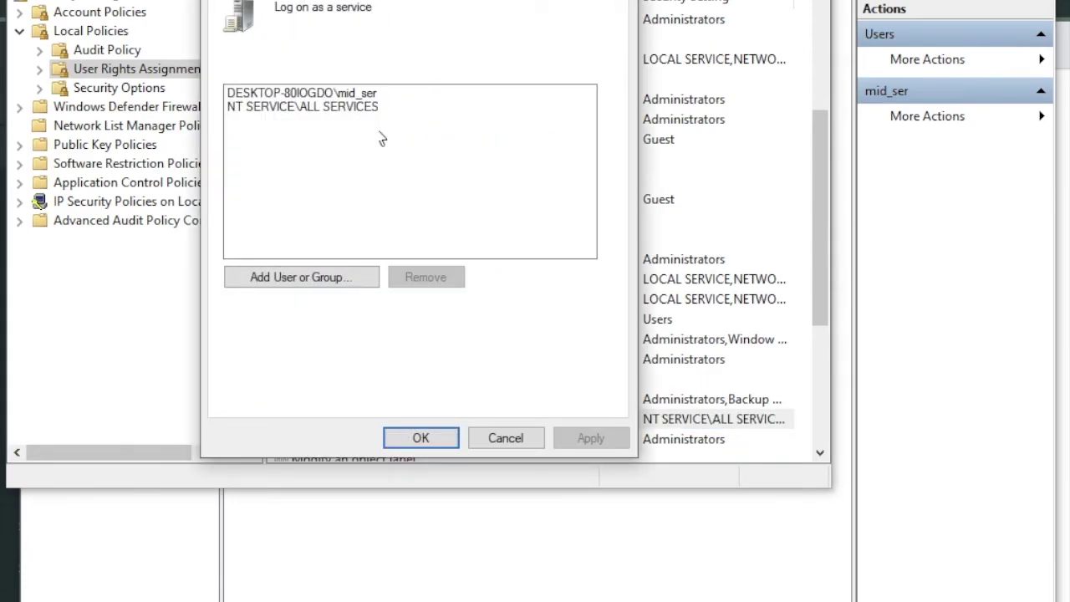
left_click(435, 441)
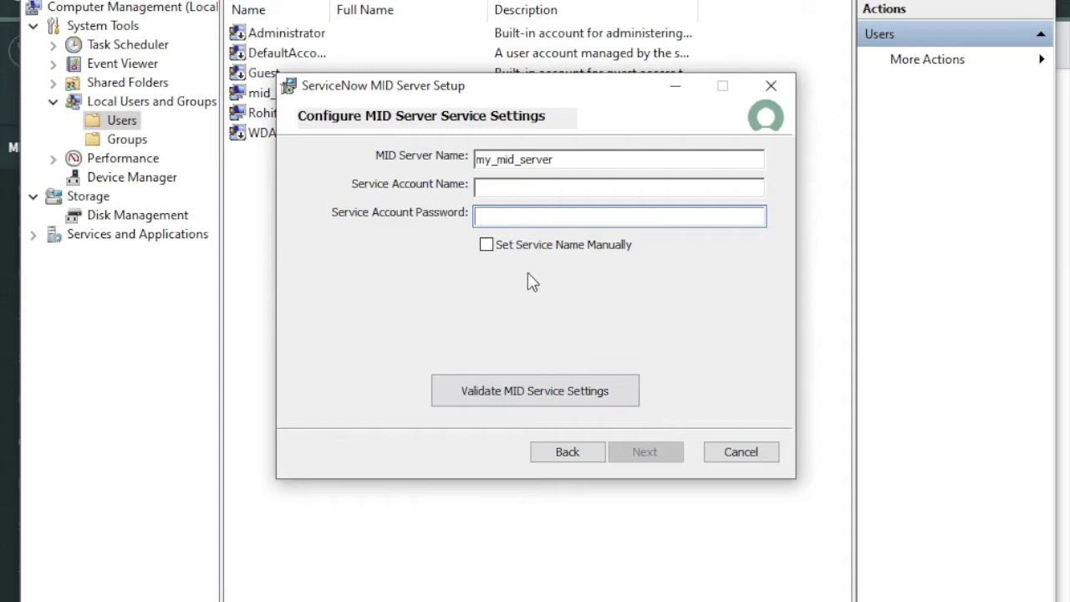
Step: Enter the mid_ser account password and validate the MID service settings
type("mid_serp")
key("BackSpace")
type("password12")
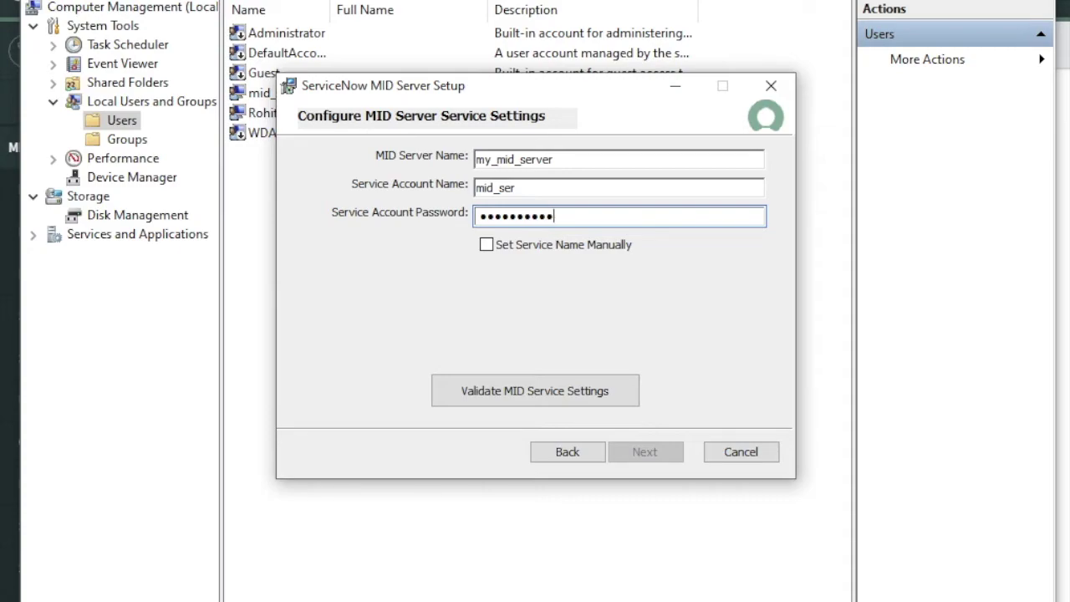
left_click(543, 402)
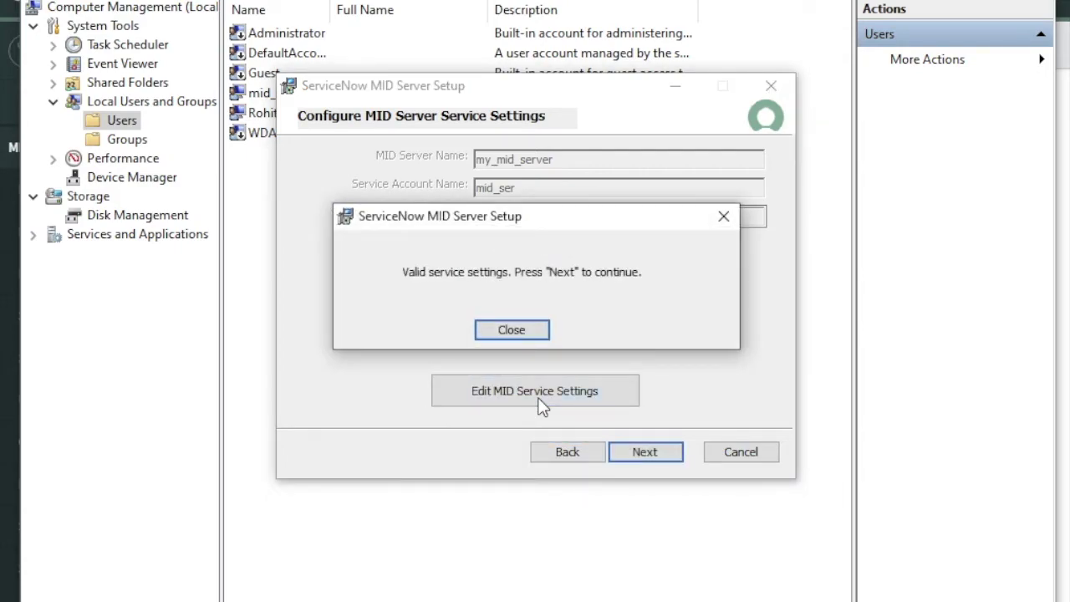
left_click(505, 329)
Step: Set the installation destination folder to C:\Mid Server
left_click(637, 448)
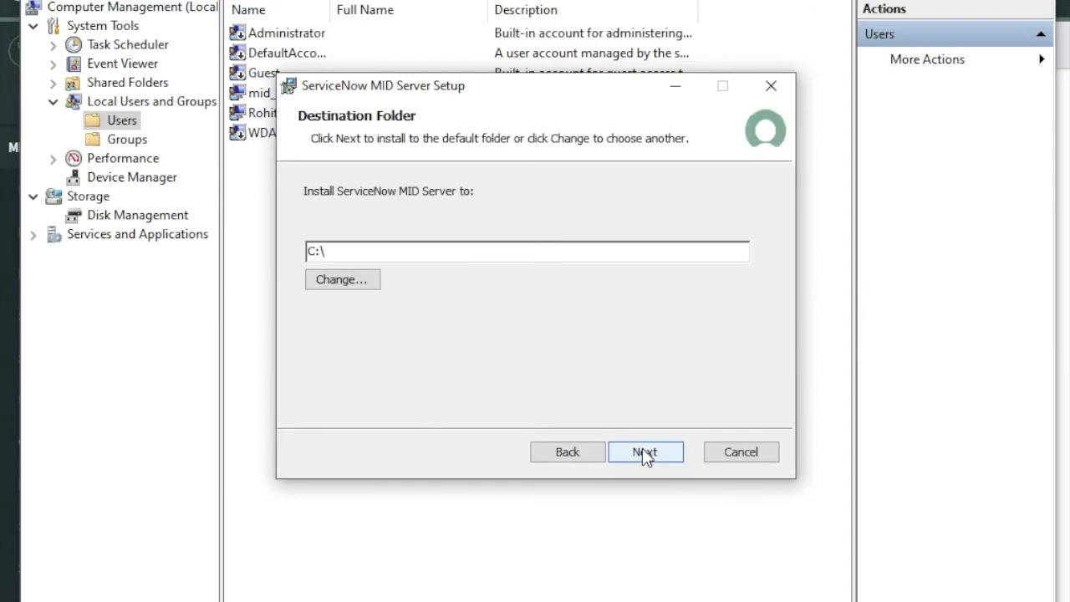
left_click(364, 283)
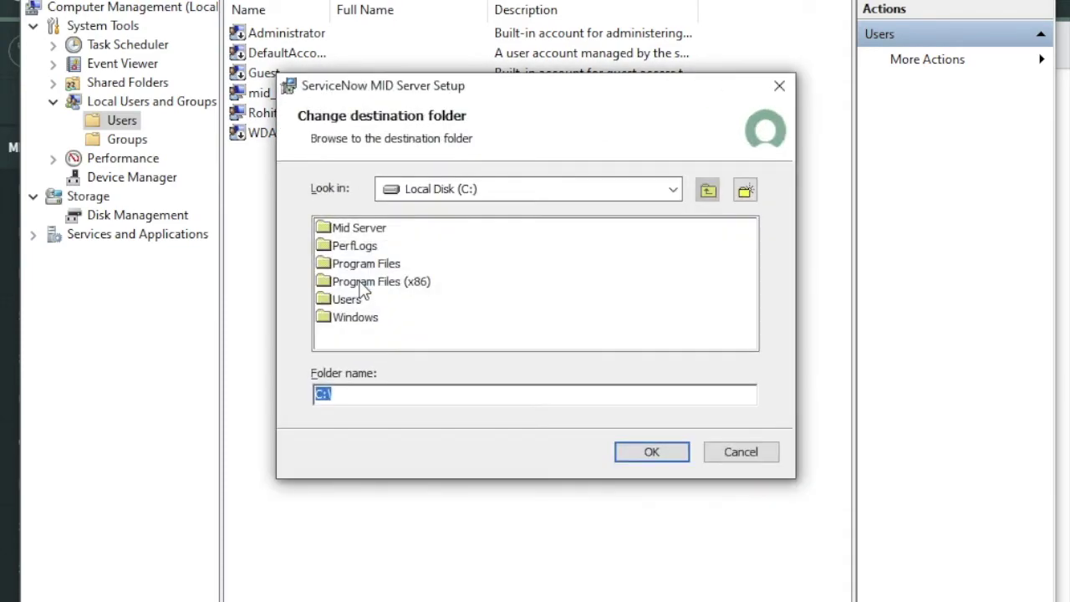
left_click(367, 236)
double_click(366, 233)
left_click(647, 450)
left_click(647, 453)
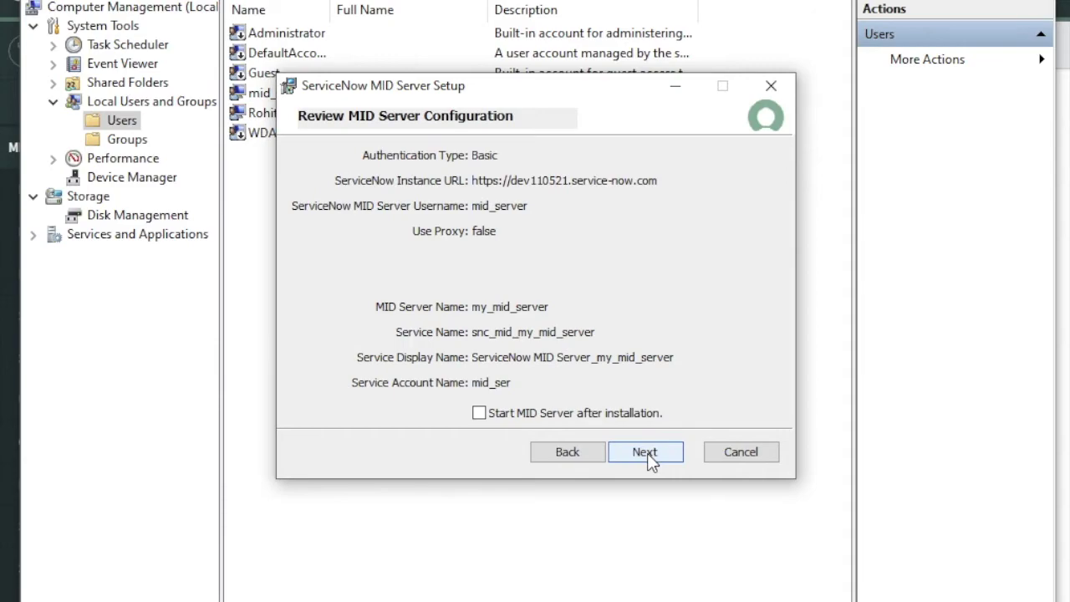
Step: Enable Start MID Server after installation and install it
left_click(500, 413)
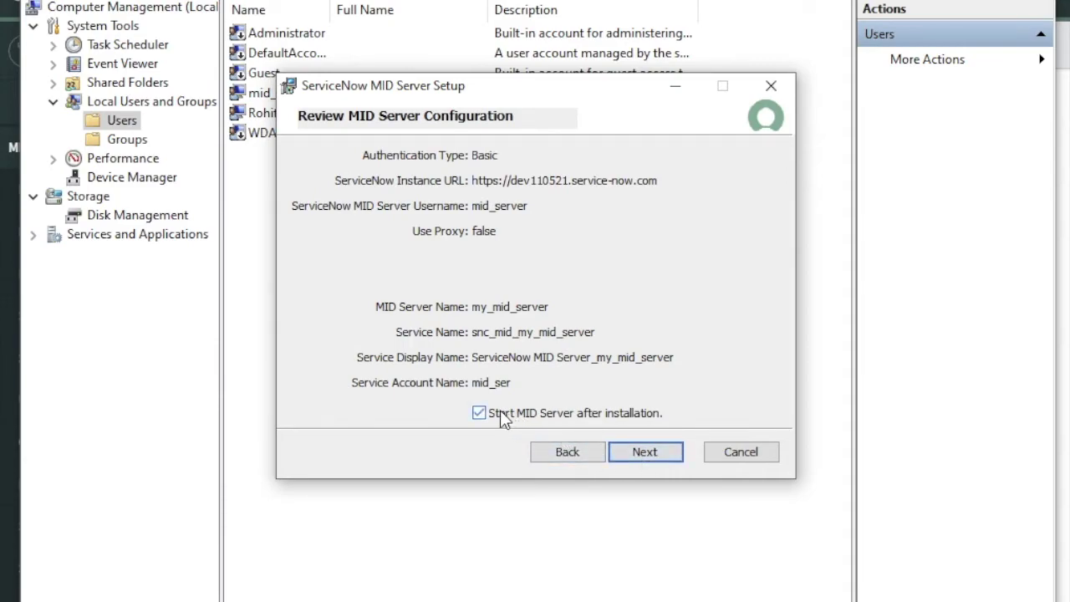
left_click(628, 456)
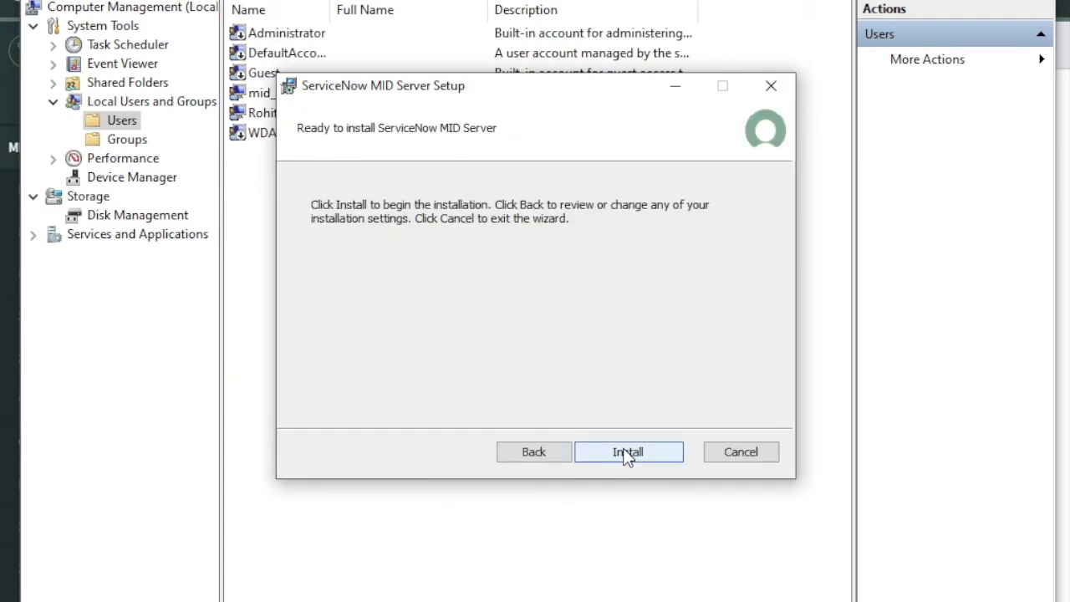
left_click(627, 452)
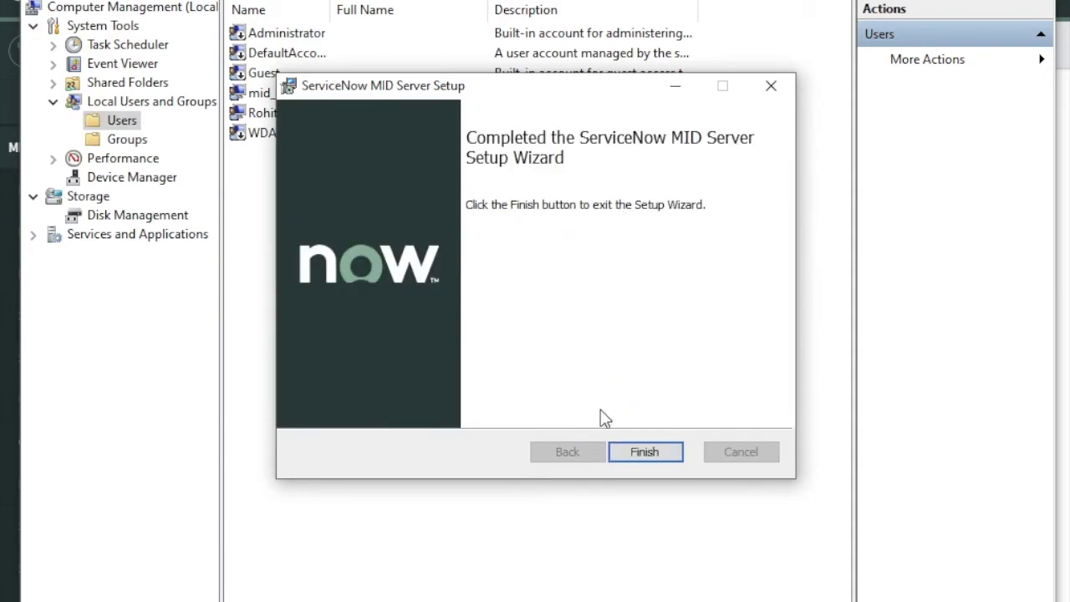
Step: Finish the setup wizard and run the agent folder's installer batch file as administrator
left_click(654, 449)
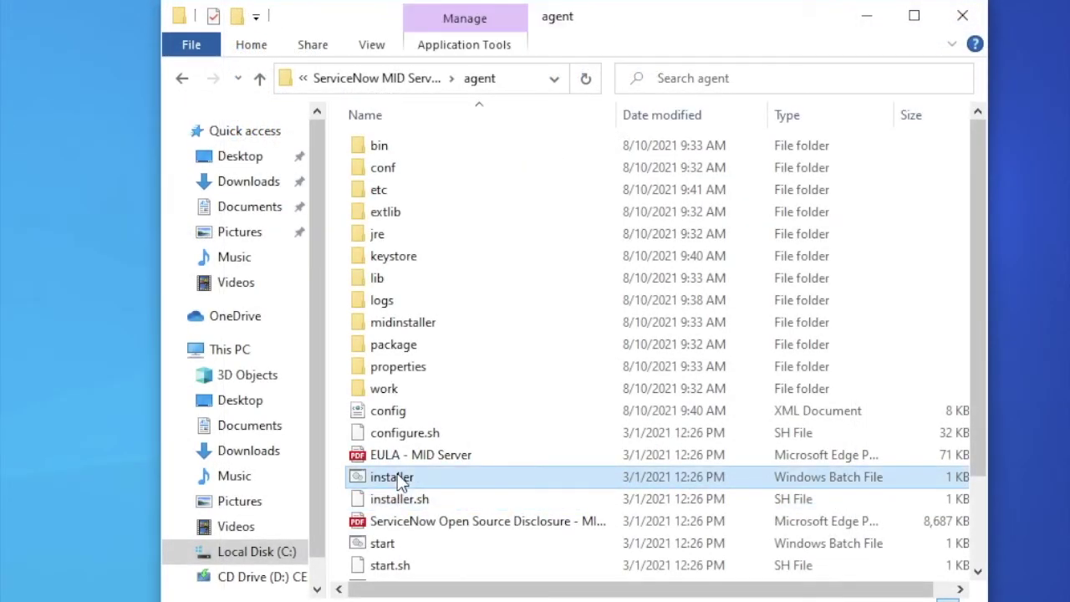
right_click(400, 482)
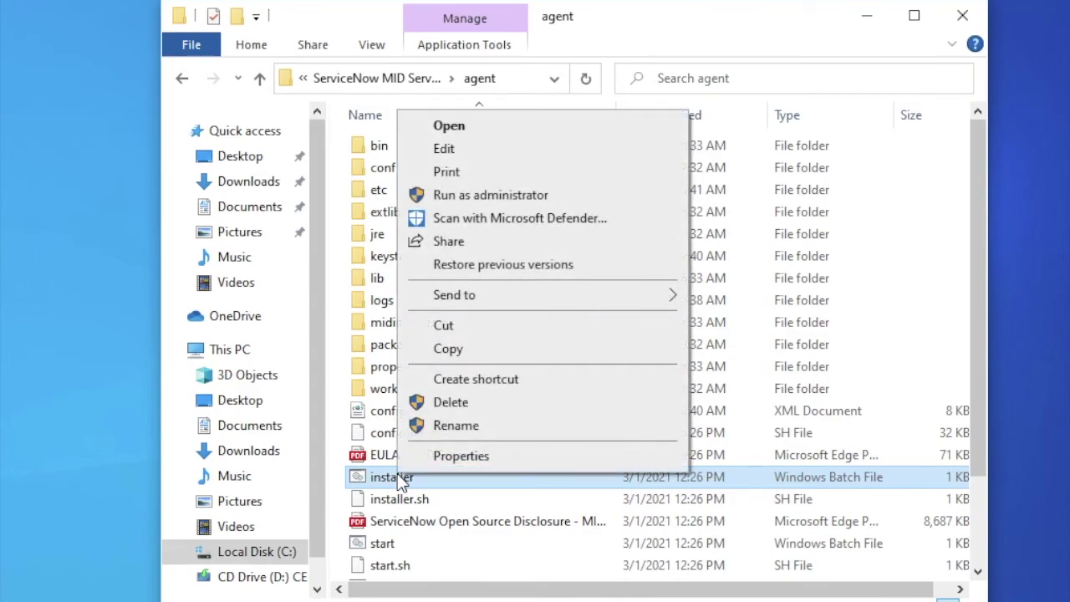
left_click(519, 200)
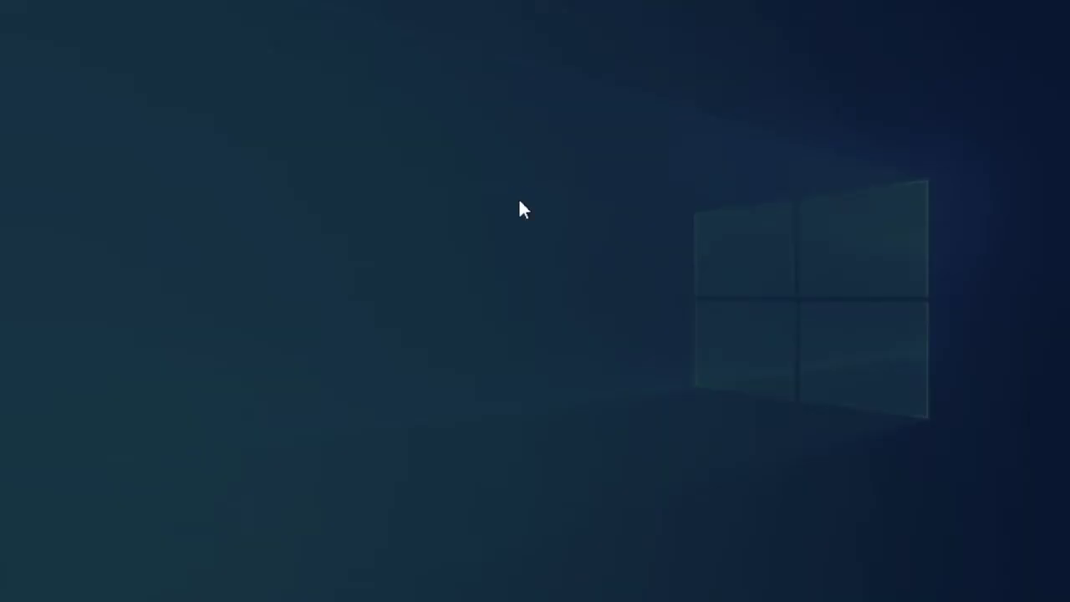
left_click(491, 428)
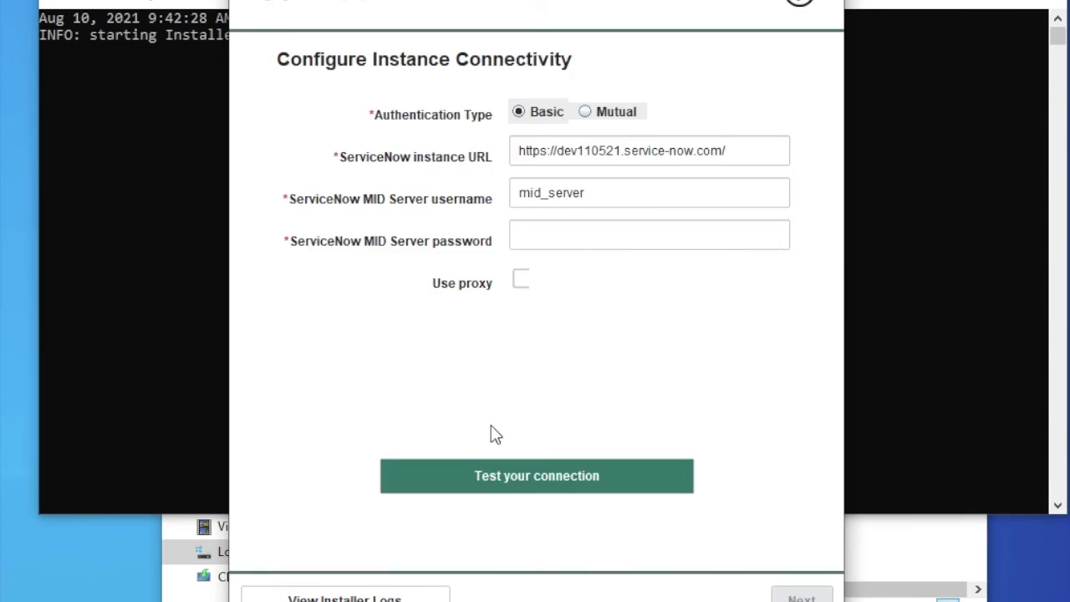
Step: Enter the MID Server user's password and test the connection to the ServiceNow instance
left_click(617, 224)
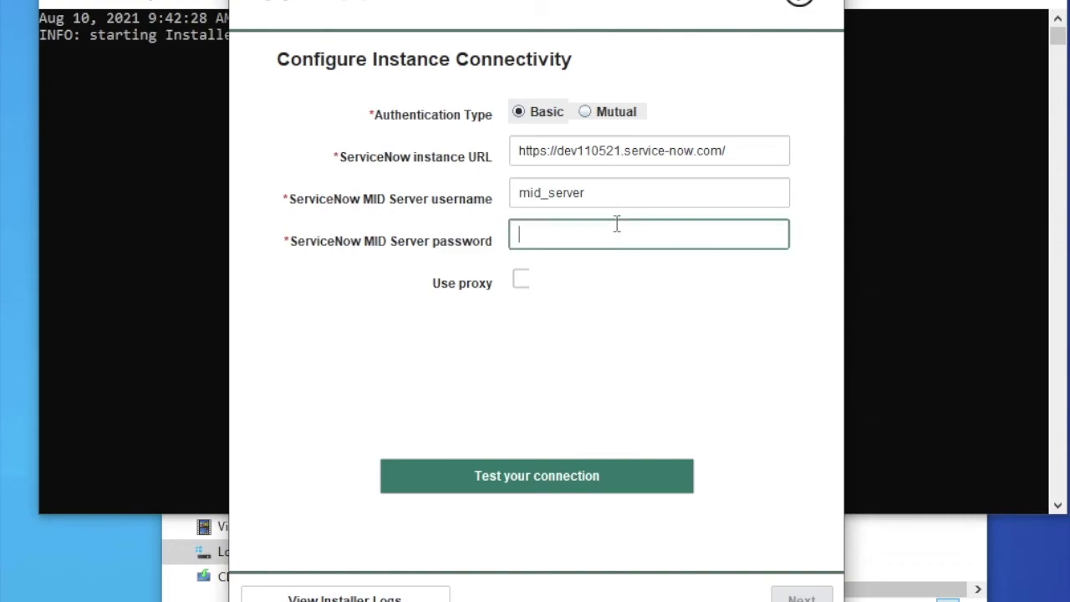
type("**********")
left_click(567, 481)
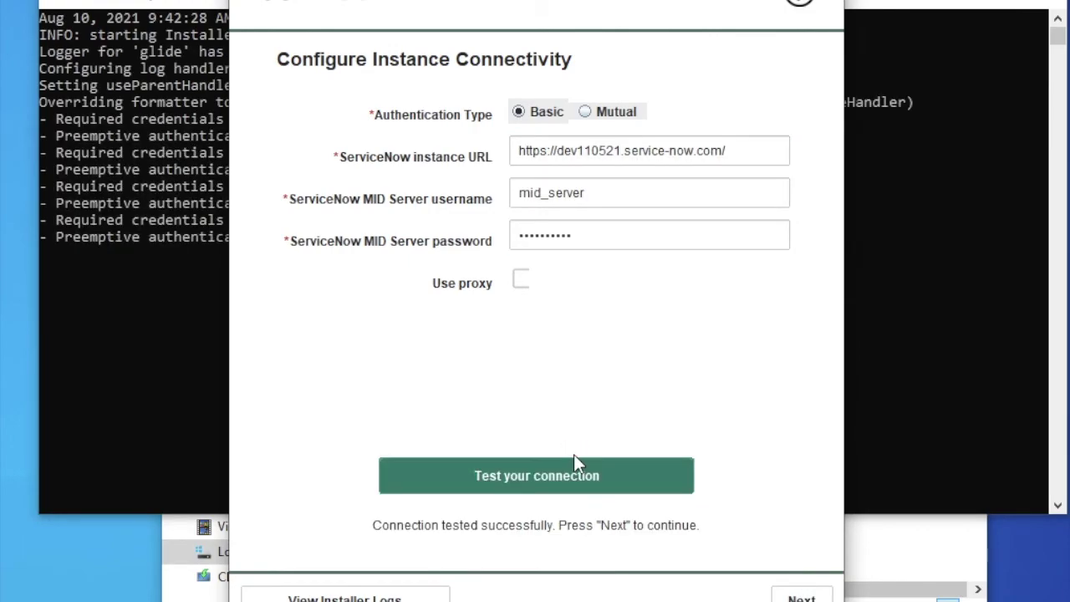
Step: Accept the MID name parameters and configuration summary, then start my_mid_server
left_click(800, 595)
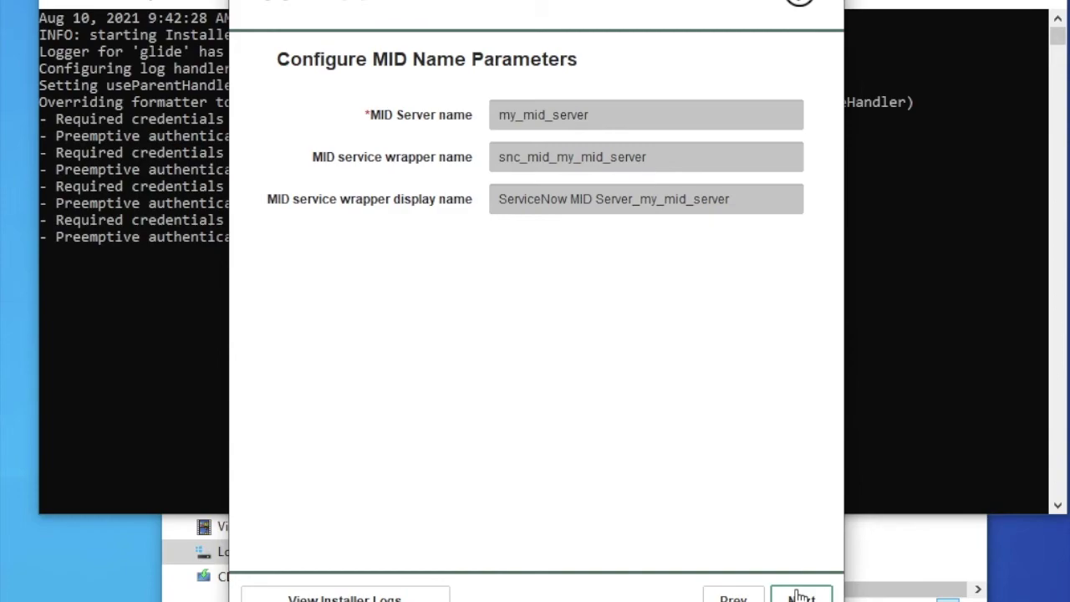
left_click(800, 595)
left_click(800, 596)
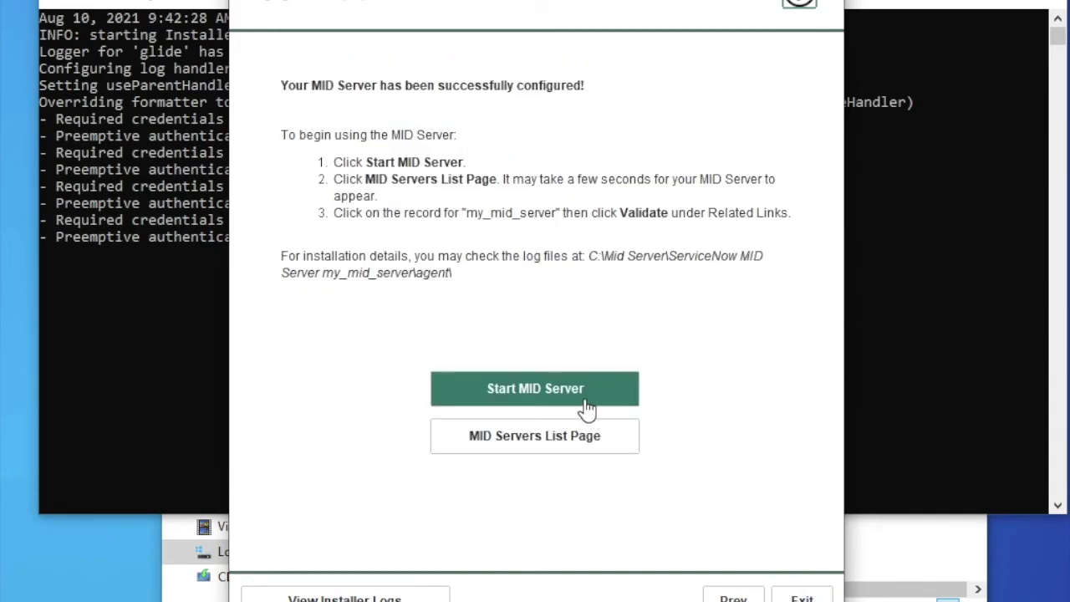
left_click(586, 399)
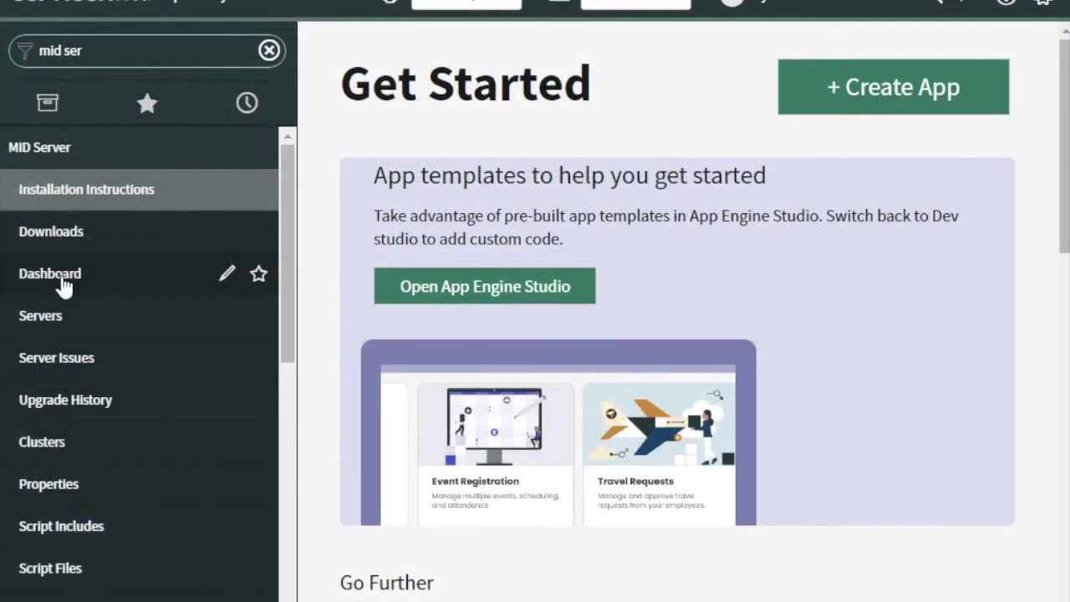
Step: Open the my_mid_server record from the MID Server > Servers list
left_click(59, 328)
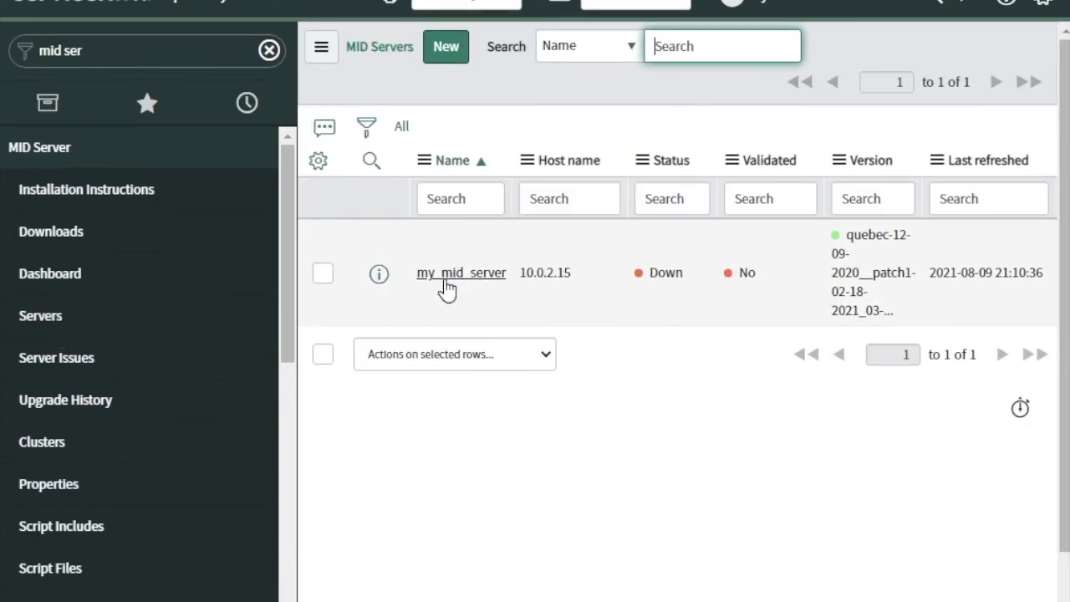
left_click(450, 288)
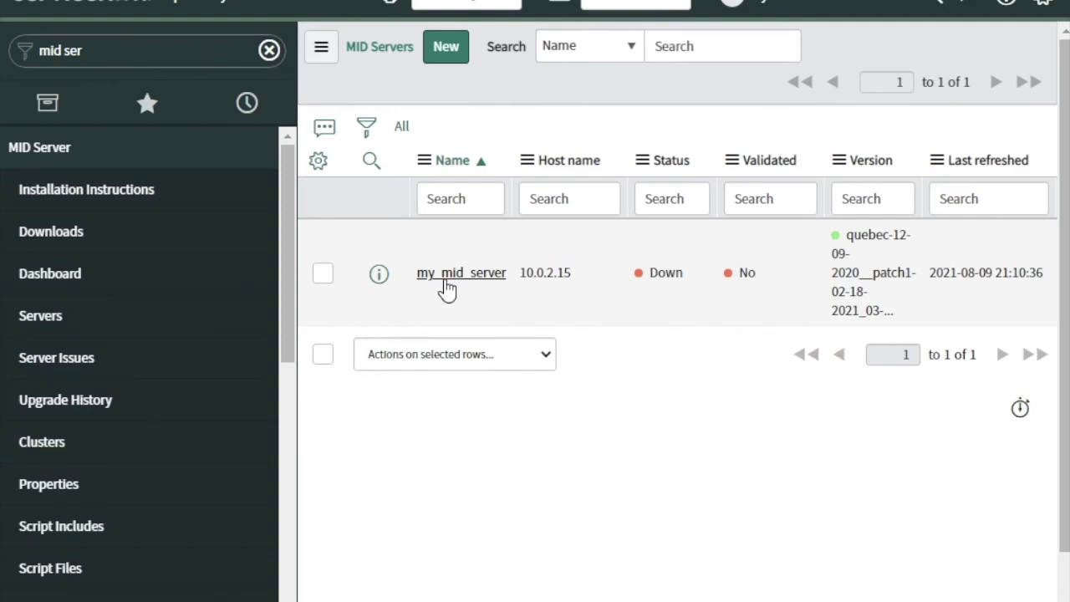
left_click(448, 284)
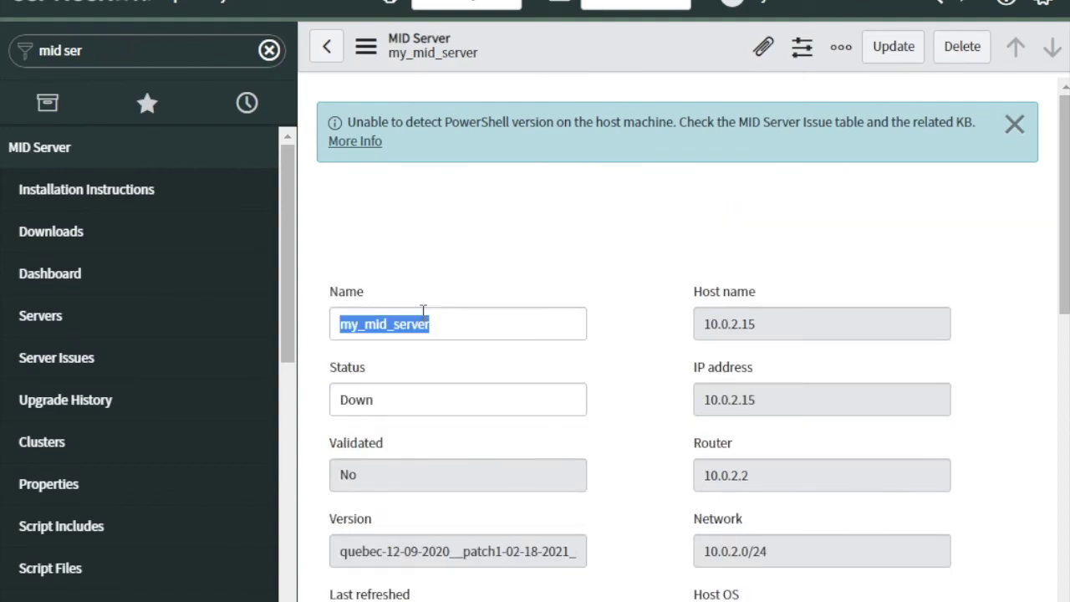
left_click(409, 399)
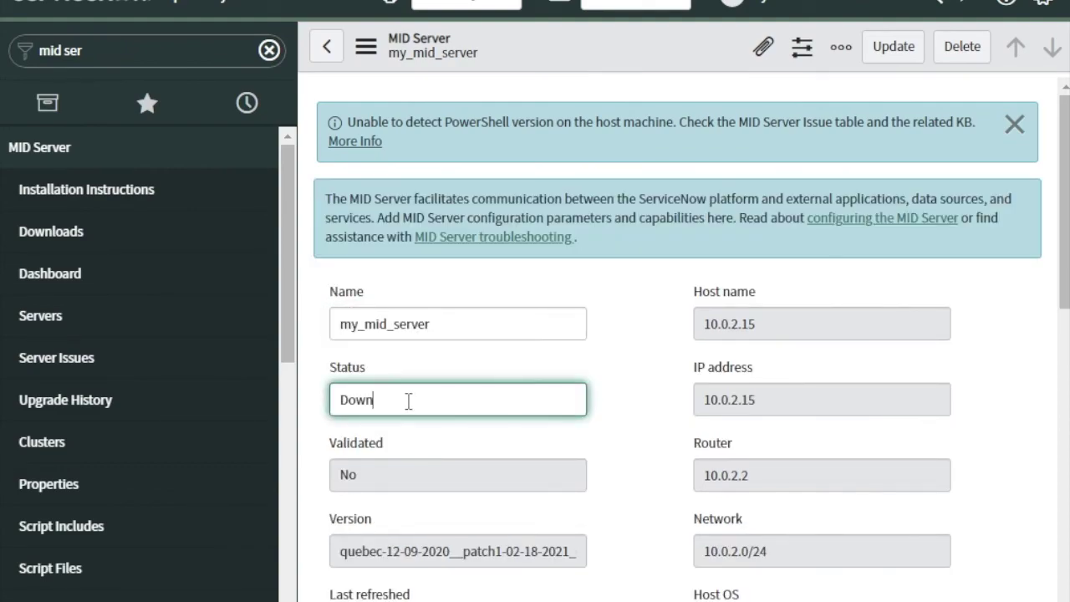
Step: Exit the finished MID Server installer and scroll the record down to Related Links
key("alt+Tab")
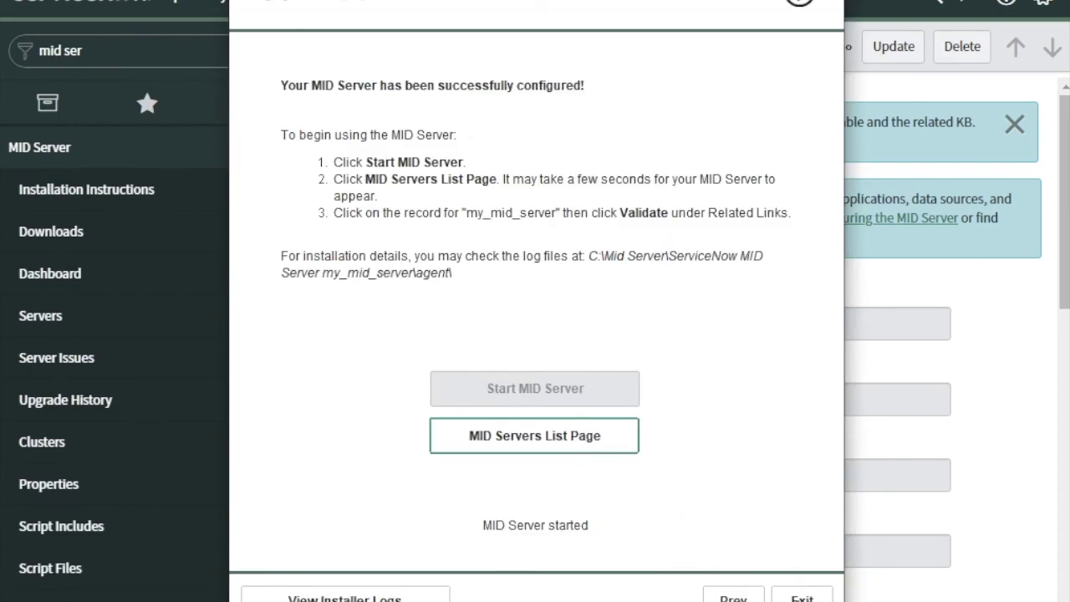
left_click(801, 596)
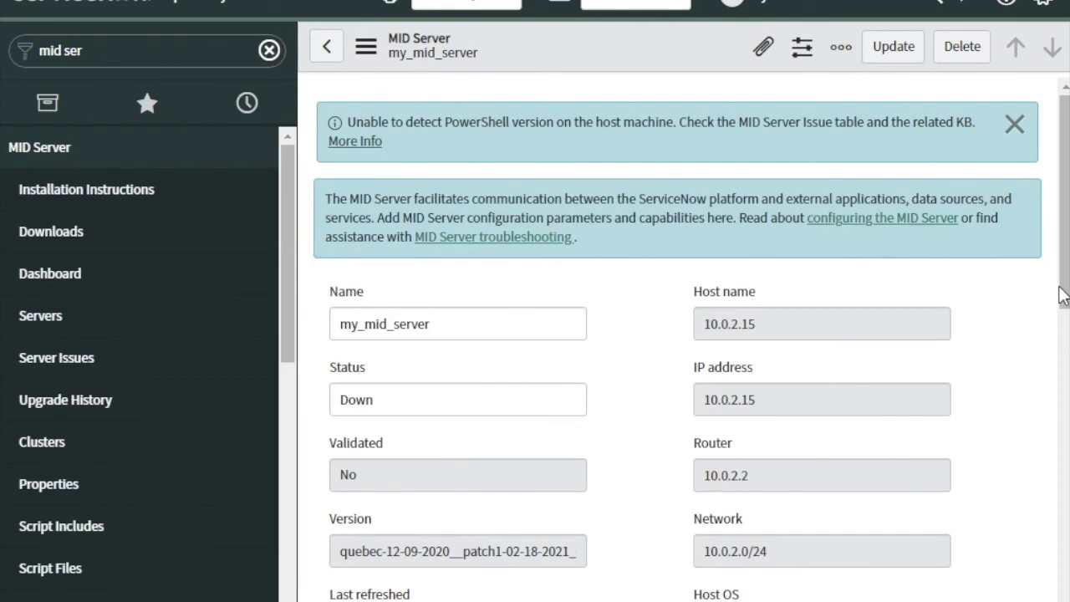
left_click_drag(1061, 295, 1062, 454)
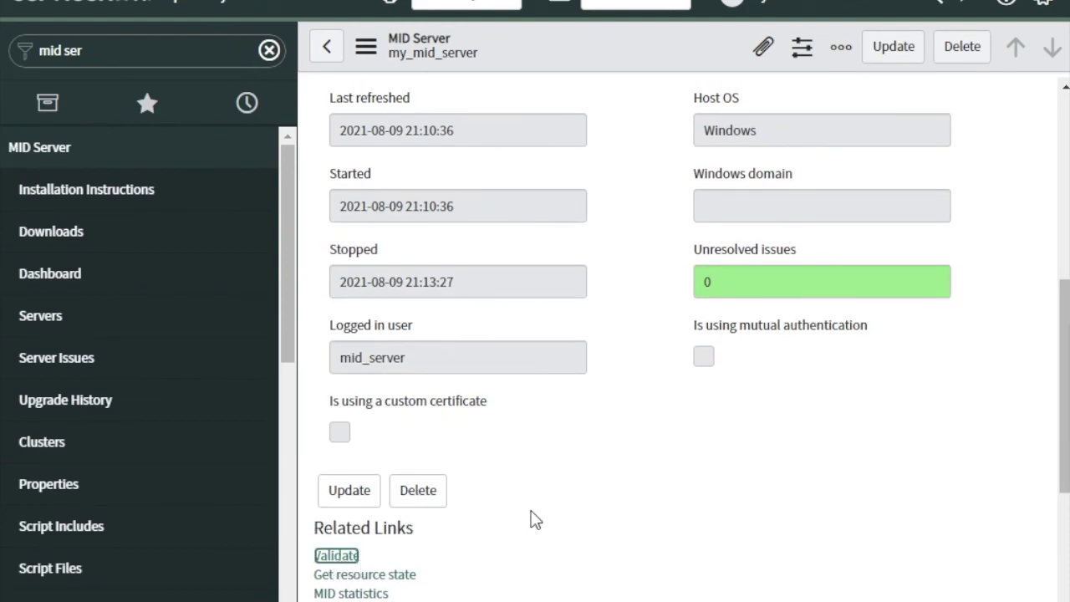
Step: Validate my_mid_server with all selection criteria allowed, then reopen it to confirm Up and Validated Yes
left_click_drag(1065, 400, 1065, 216)
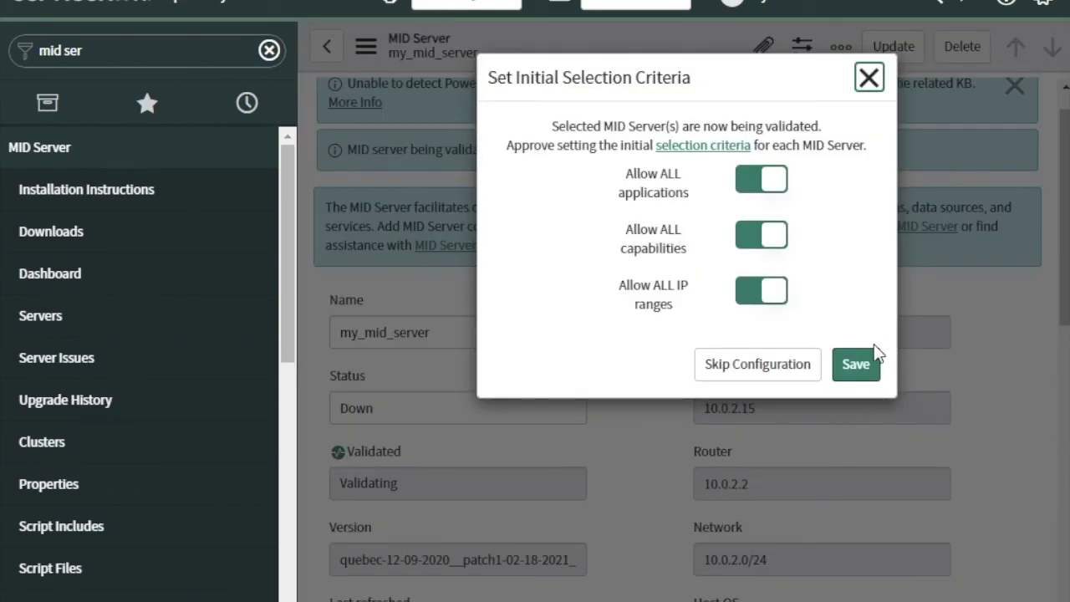
left_click(865, 373)
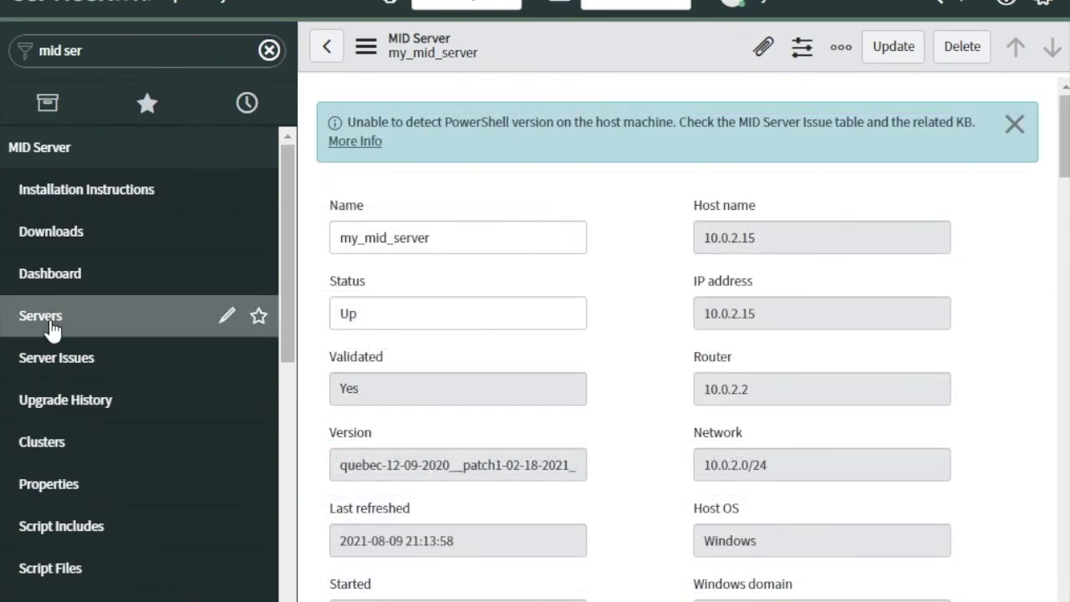
left_click(50, 326)
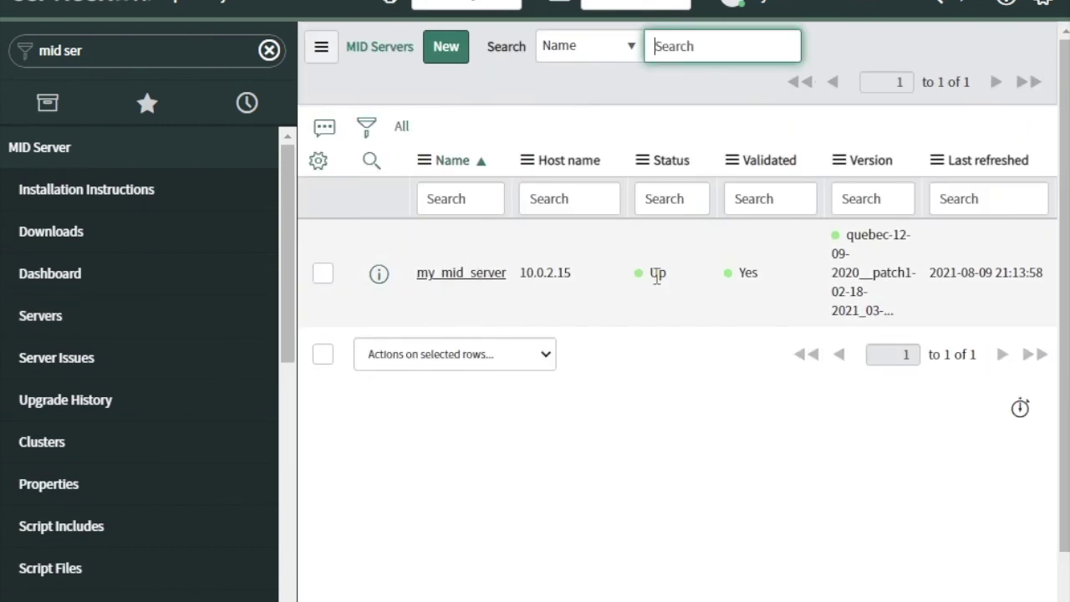
left_click(477, 285)
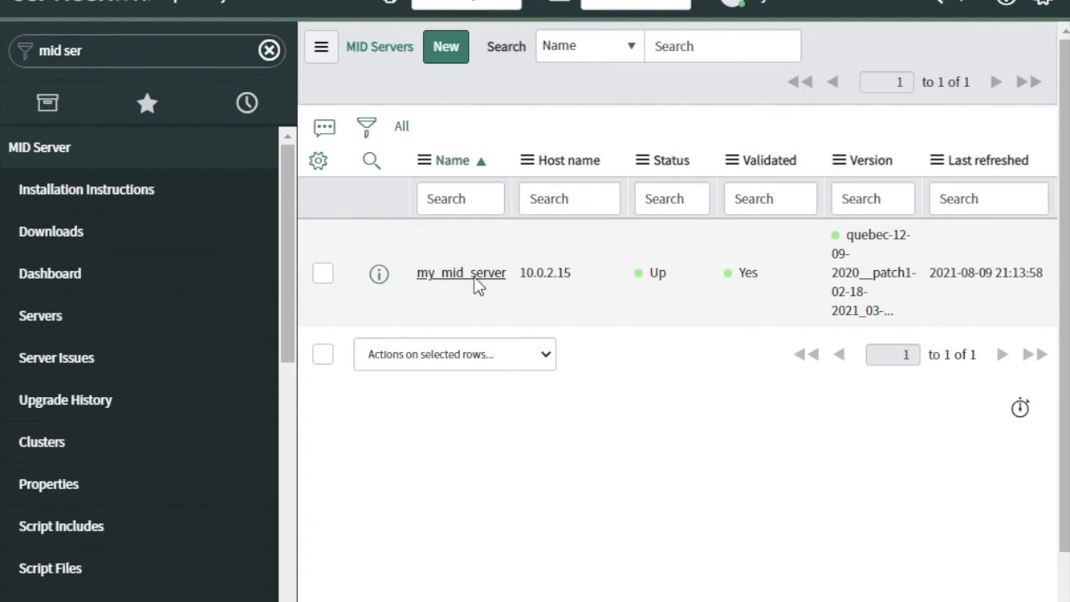
left_click(475, 278)
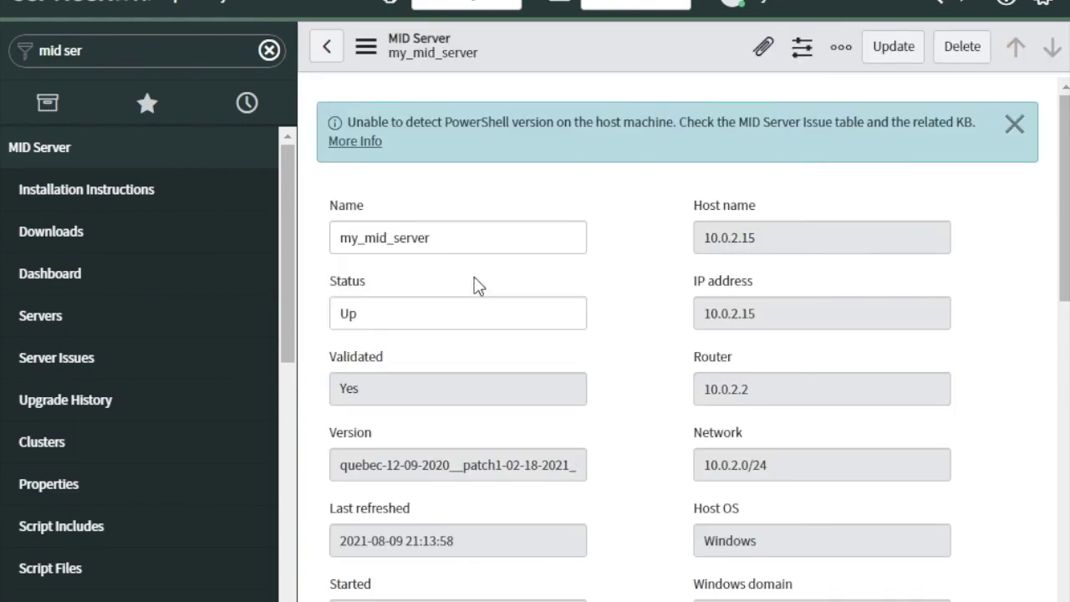